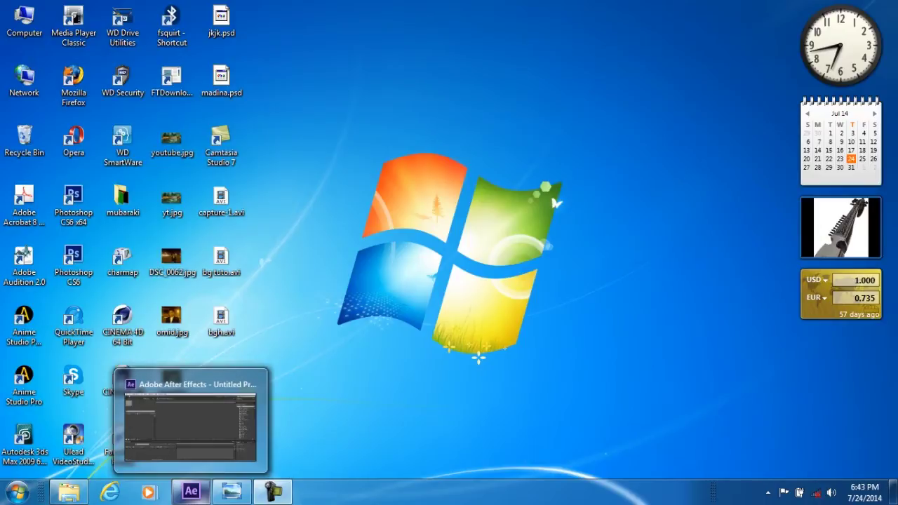
# Restore the untitled After Effects window from its taskbar preview
pyautogui.click(191, 491)
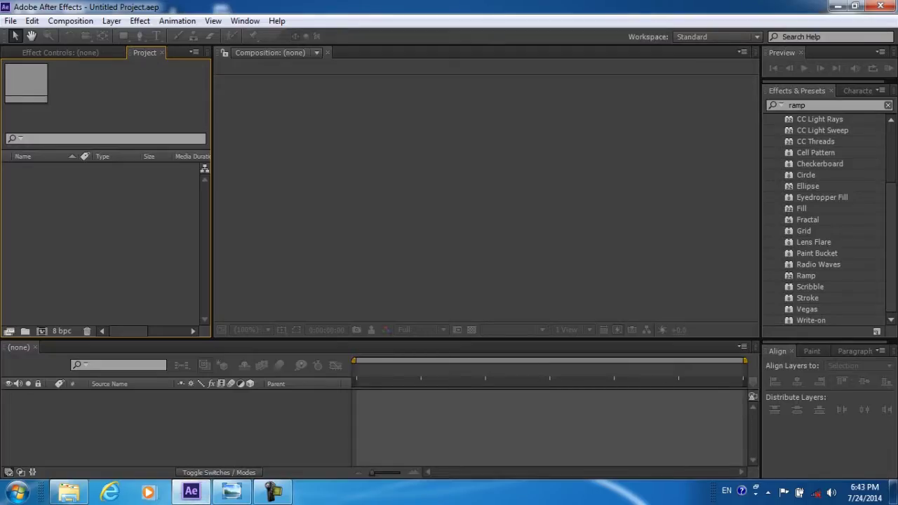
# Create Comp 1 at 500 x 500 pixels via Ctrl+N
pyautogui.click(11, 20)
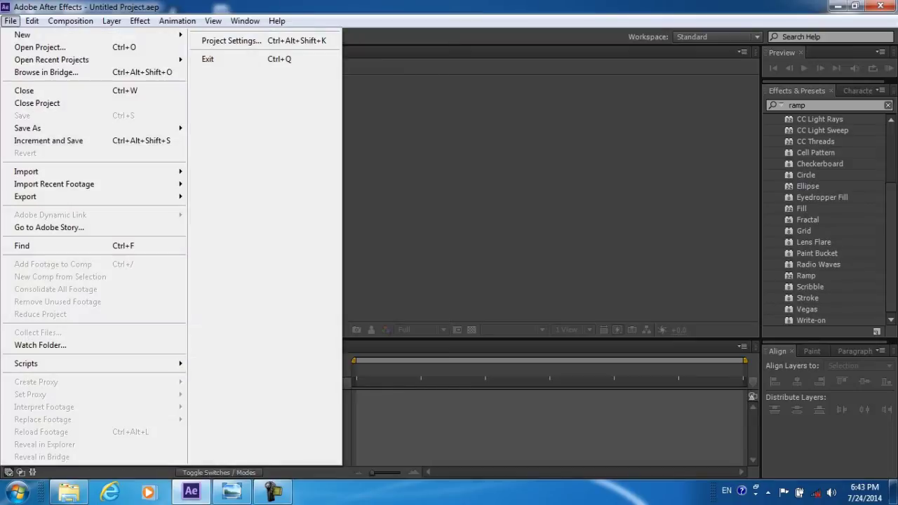
pyautogui.press('Escape')
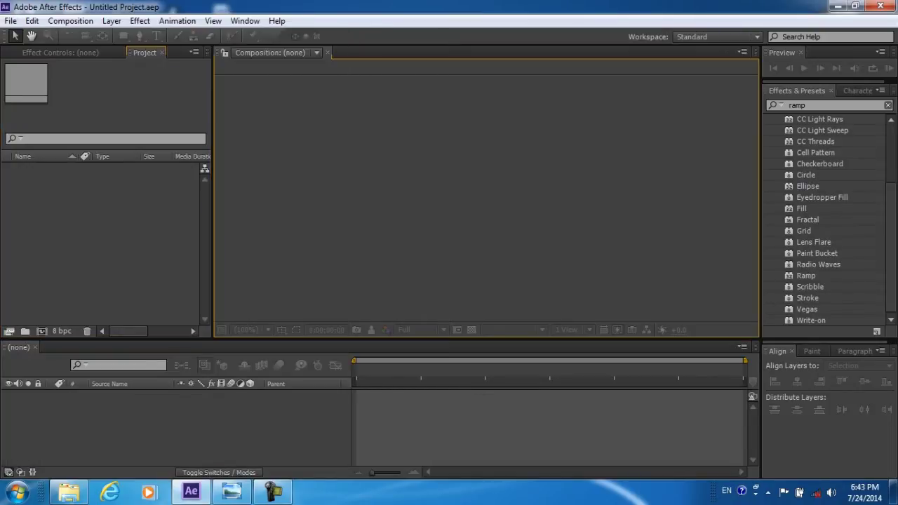
pyautogui.hotkey('ctrl', 'n')
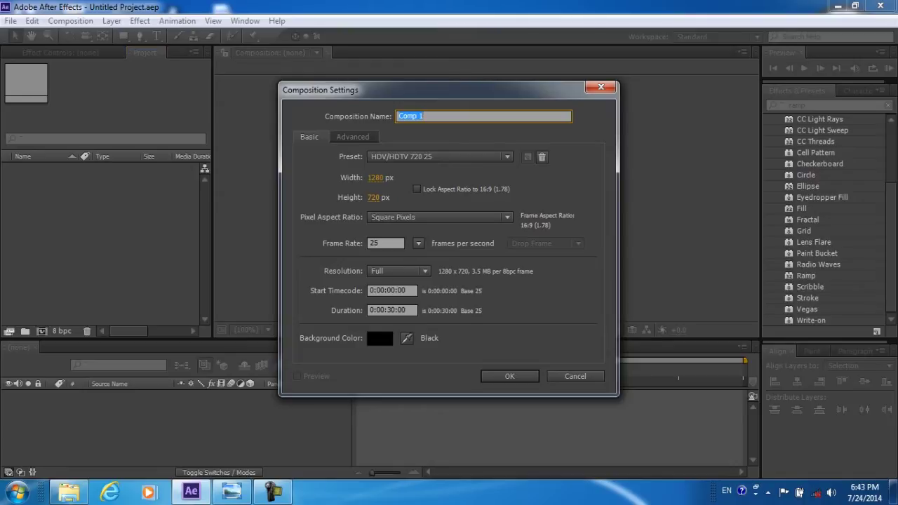
pyautogui.press('Tab')
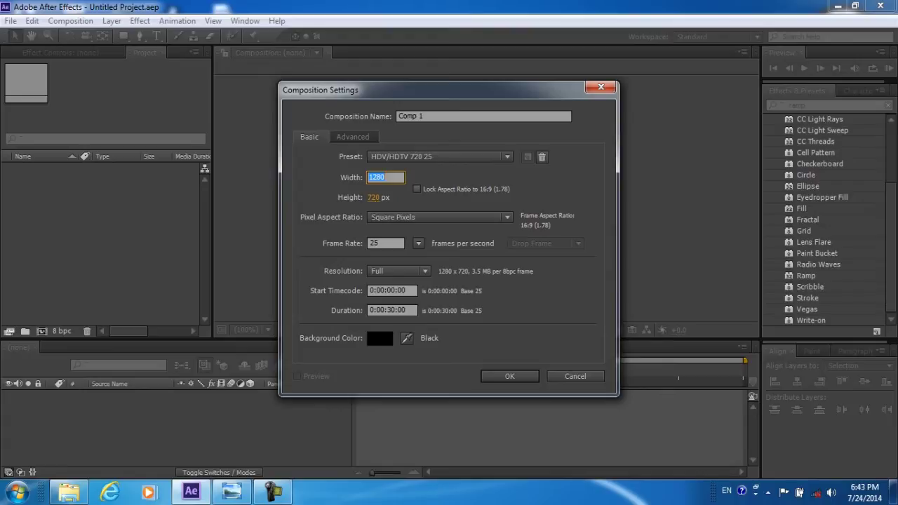
pyautogui.write('500')
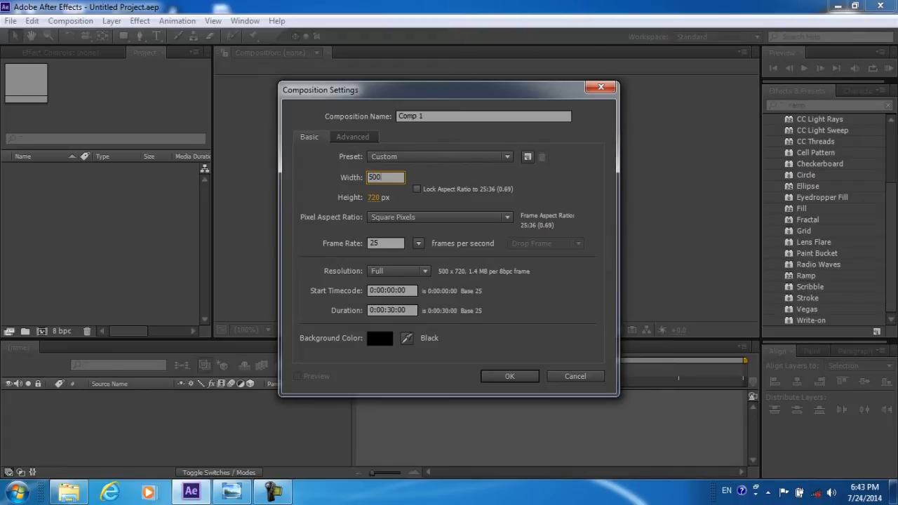
pyautogui.press('Tab')
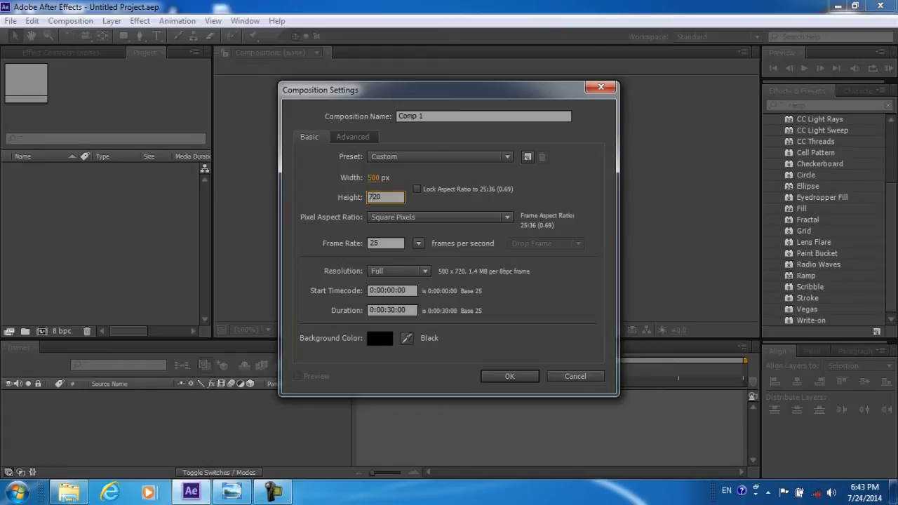
pyautogui.write('5')
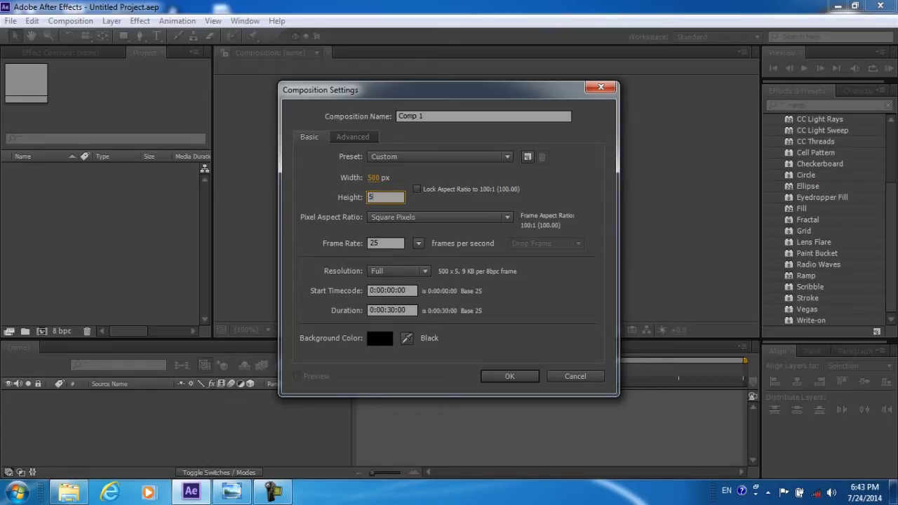
pyautogui.write('00')
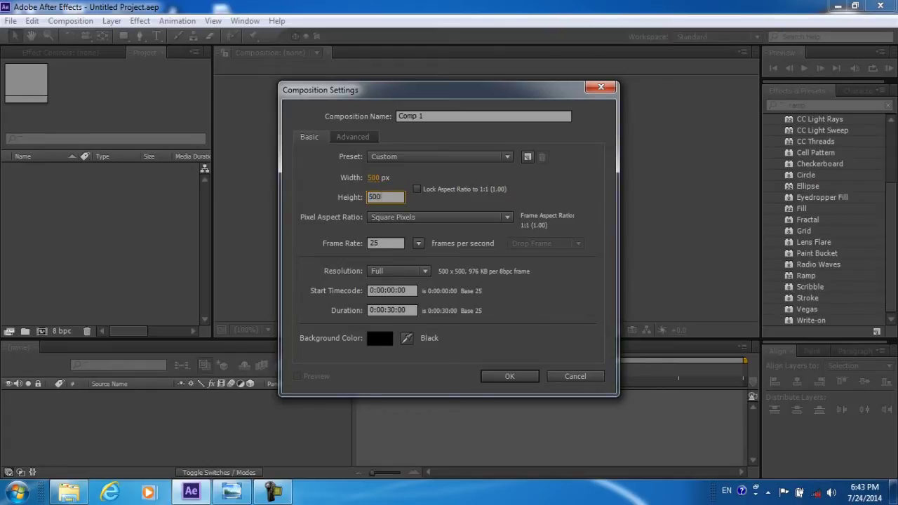
pyautogui.press('Return')
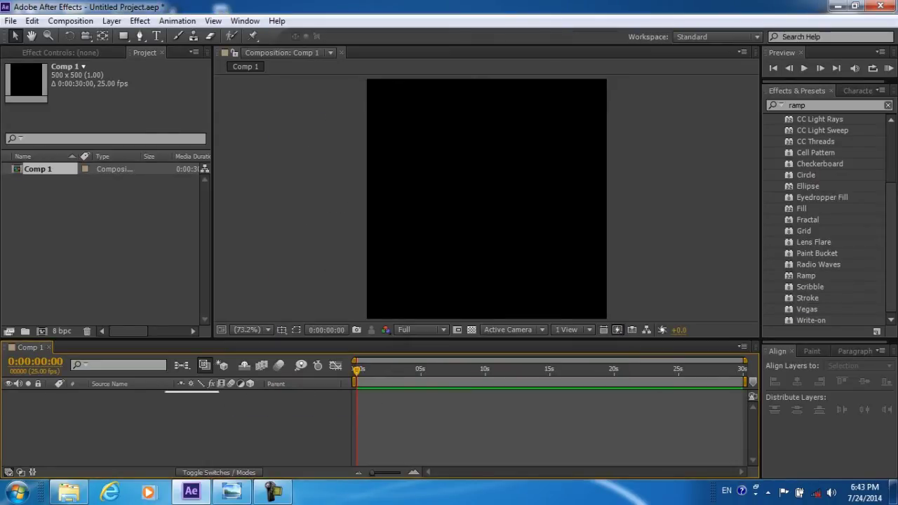
# Add a blue full-frame solid layer to Comp 1
pyautogui.rightClick(144, 408)
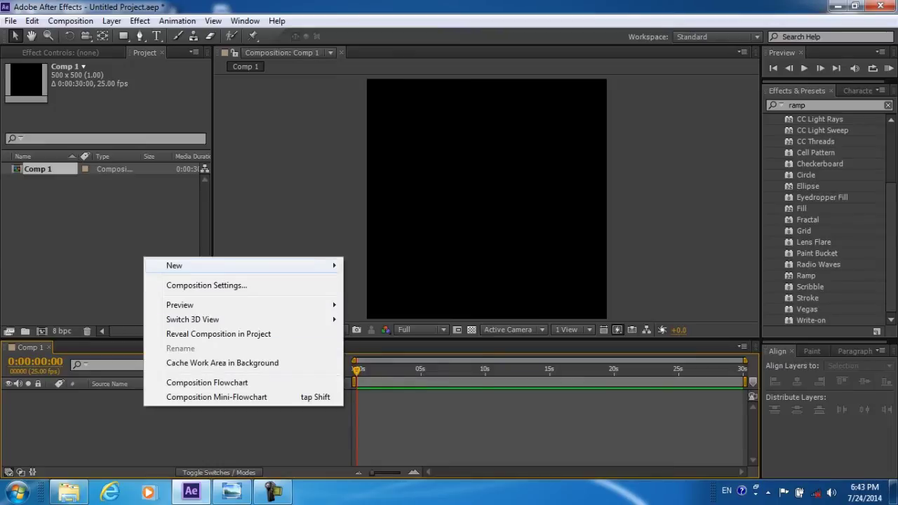
pyautogui.click(374, 300)
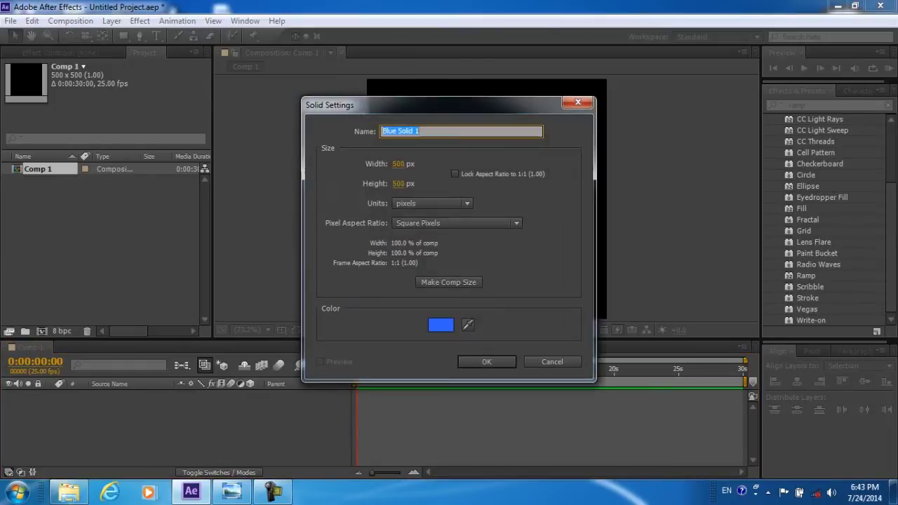
pyautogui.click(486, 361)
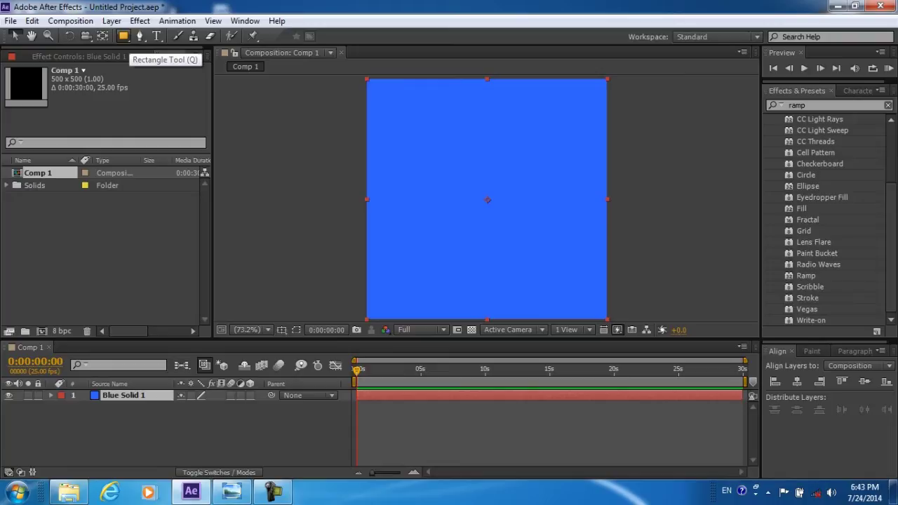
# Mask the blue solid with a shrunken, inverted rectangle so only a border remains
pyautogui.doubleClick(123, 35)
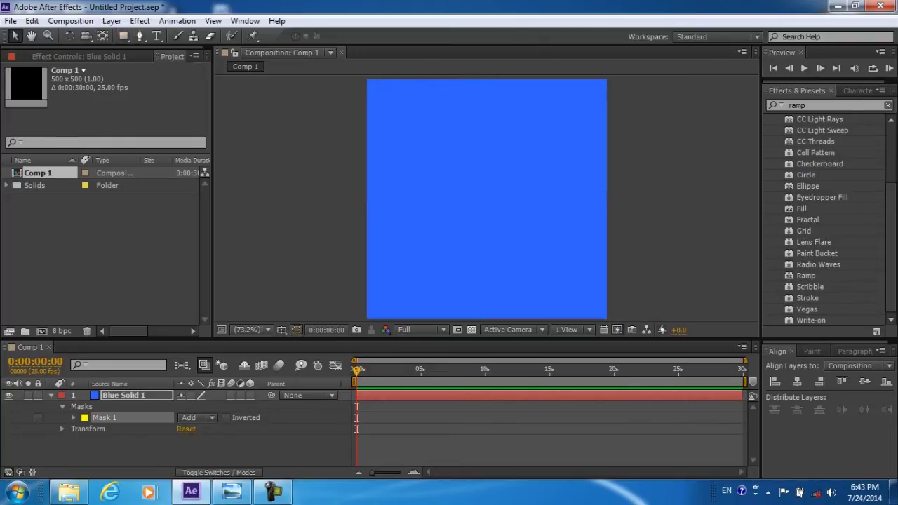
pyautogui.click(295, 329)
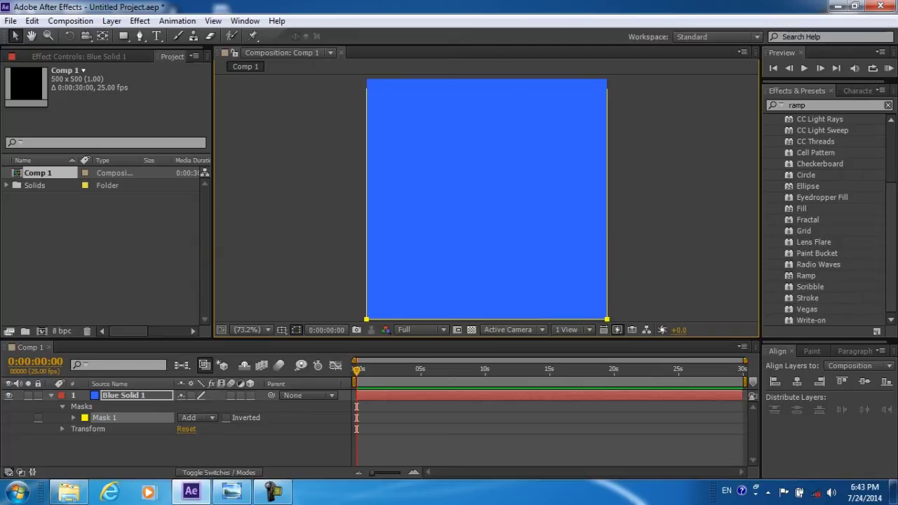
pyautogui.click(607, 79)
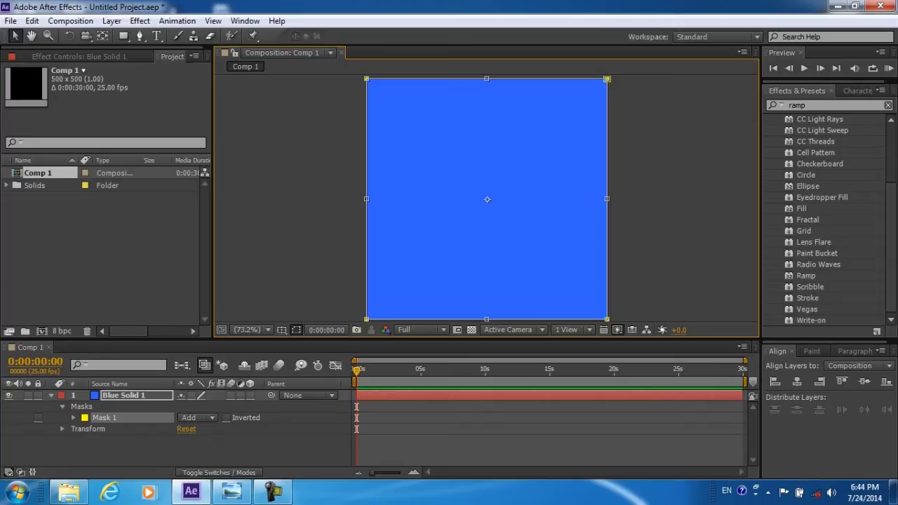
pyautogui.press('alt+KP_Subtract')
pyautogui.press('alt+KP_Subtract')
pyautogui.press('alt+KP_Subtract')
pyautogui.press('alt+KP_Subtract')
pyautogui.press('alt+KP_Subtract')
pyautogui.press('alt+KP_Subtract')
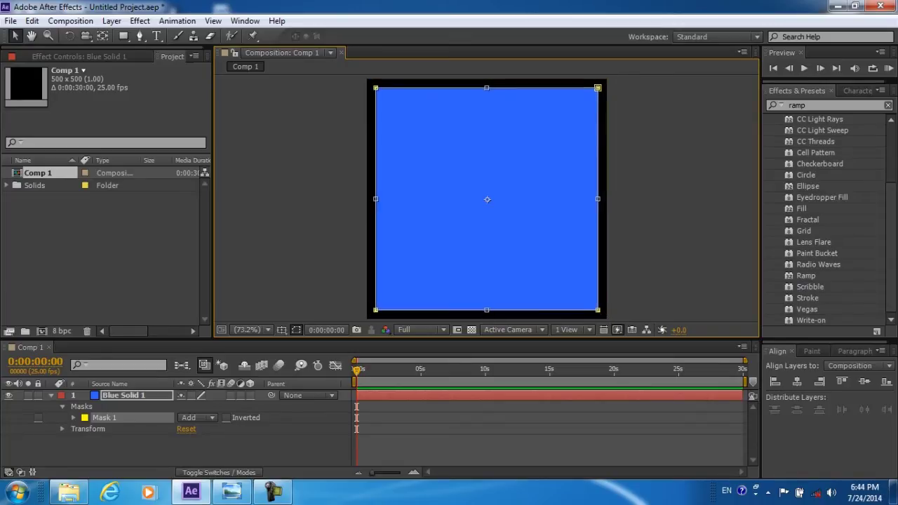
pyautogui.press('alt+KP_Subtract')
pyautogui.press('alt+KP_Subtract')
pyautogui.press('alt+KP_Subtract')
pyautogui.press('alt+KP_Subtract')
pyautogui.press('alt+KP_Subtract')
pyautogui.press('alt+KP_Subtract')
pyautogui.press('alt+KP_Subtract')
pyautogui.press('alt+KP_Subtract')
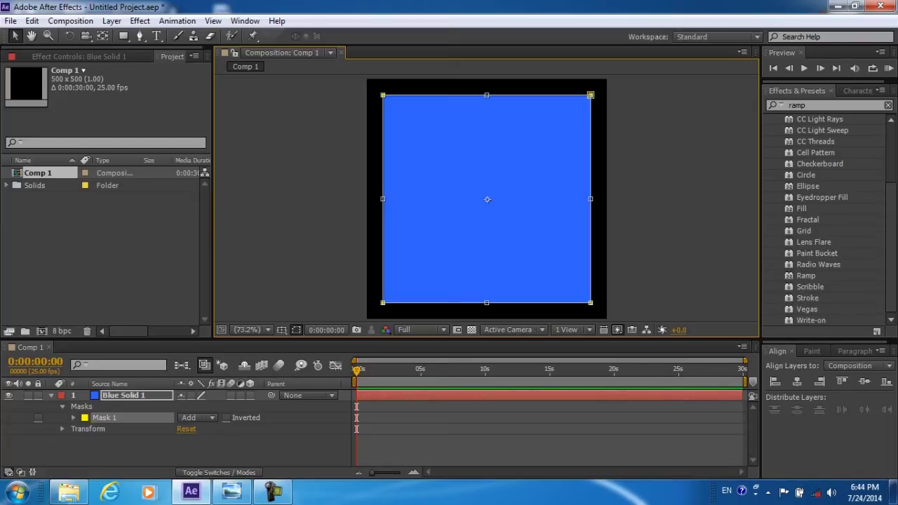
pyautogui.hotkey('ctrl', 'shift', 'i')
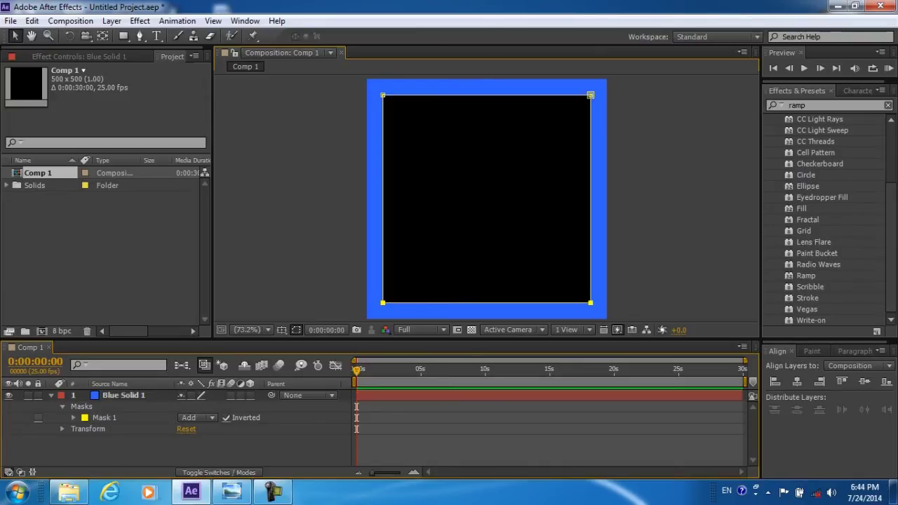
pyautogui.hotkey('ctrl', 'shift', 'a')
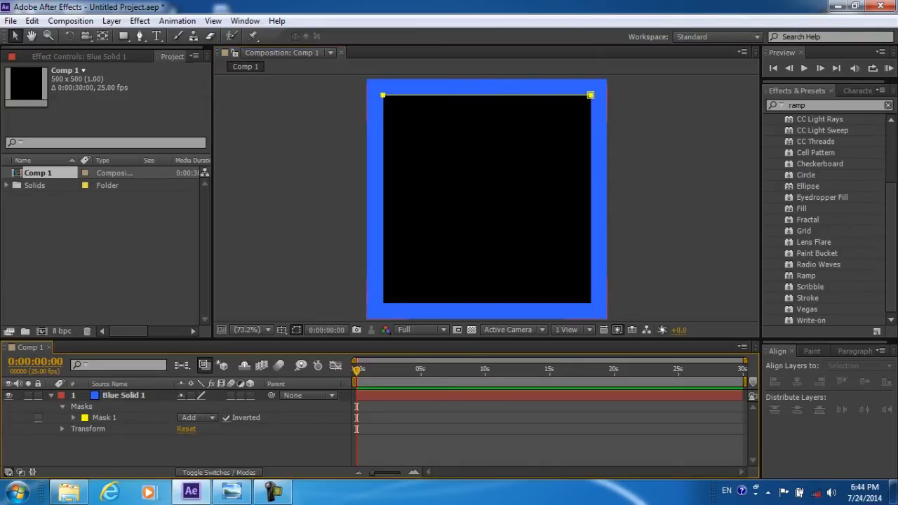
pyautogui.hotkey('ctrl', '`')
# Create a deep red solid and move it below Blue Solid 1
pyautogui.rightClick(116, 438)
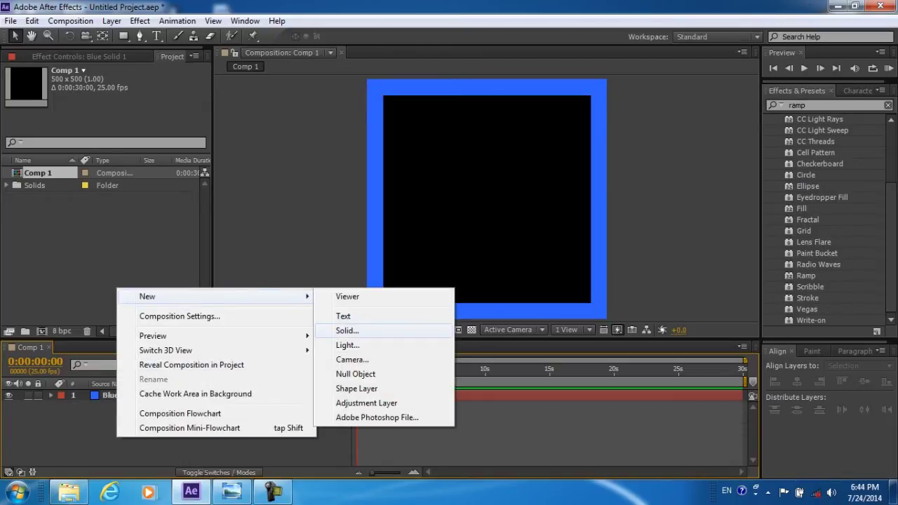
pyautogui.click(348, 331)
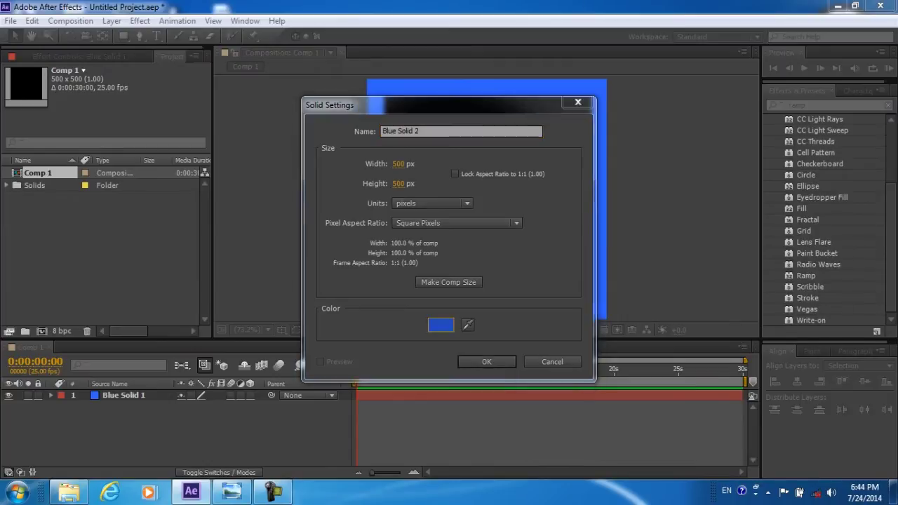
pyautogui.click(441, 324)
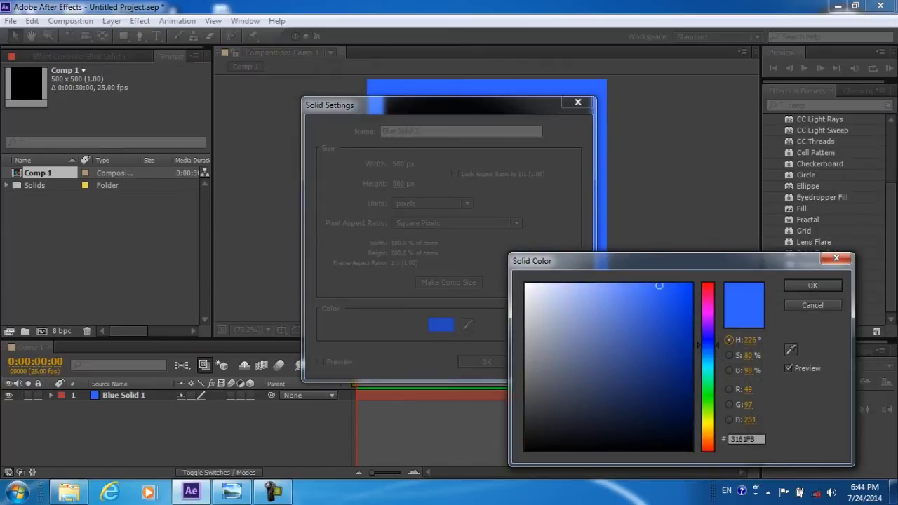
pyautogui.click(707, 286)
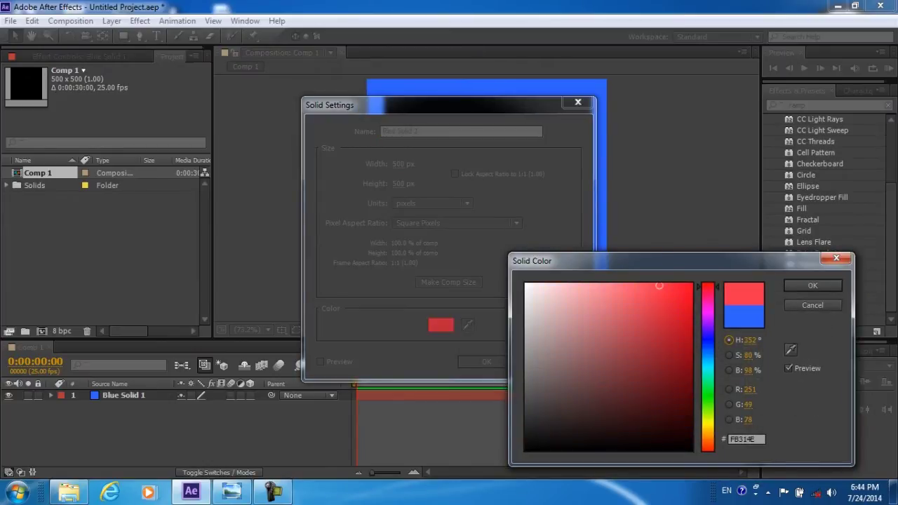
pyautogui.moveTo(658, 285); pyautogui.dragTo(685, 308)
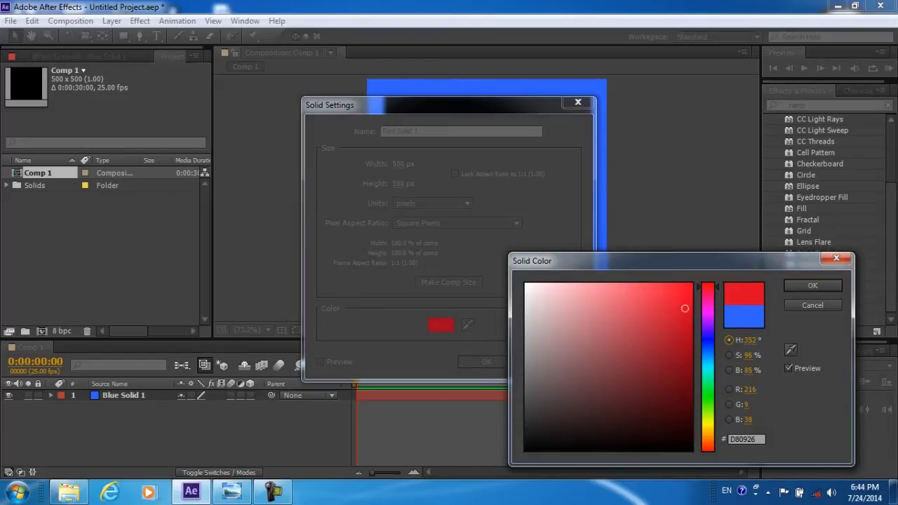
pyautogui.click(812, 285)
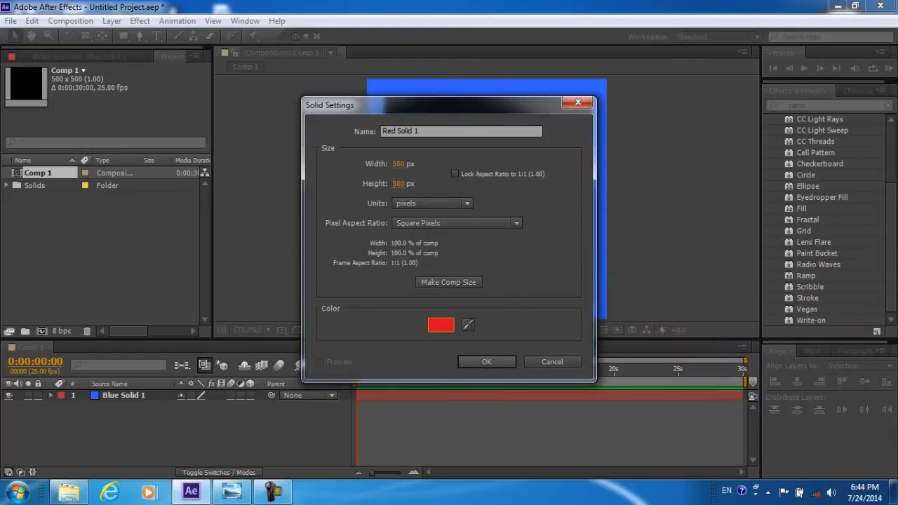
pyautogui.press('Return')
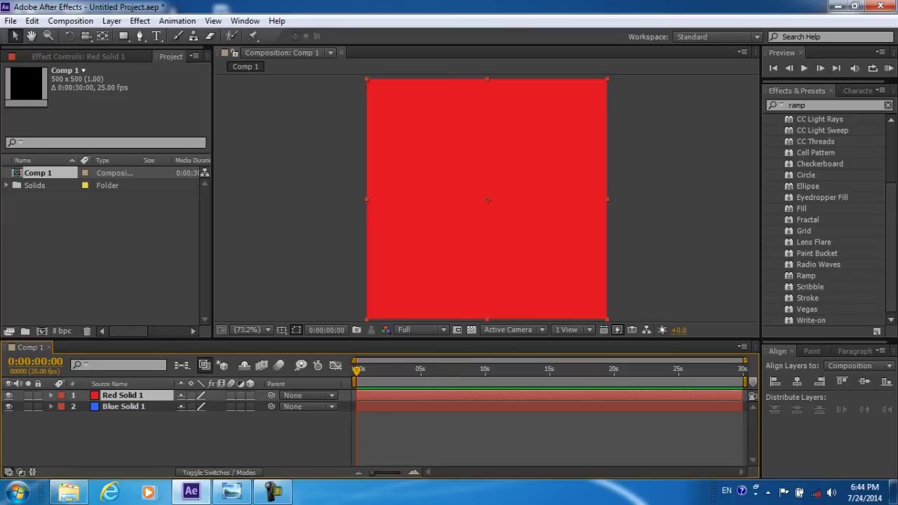
pyautogui.moveTo(122, 395); pyautogui.dragTo(129, 417)
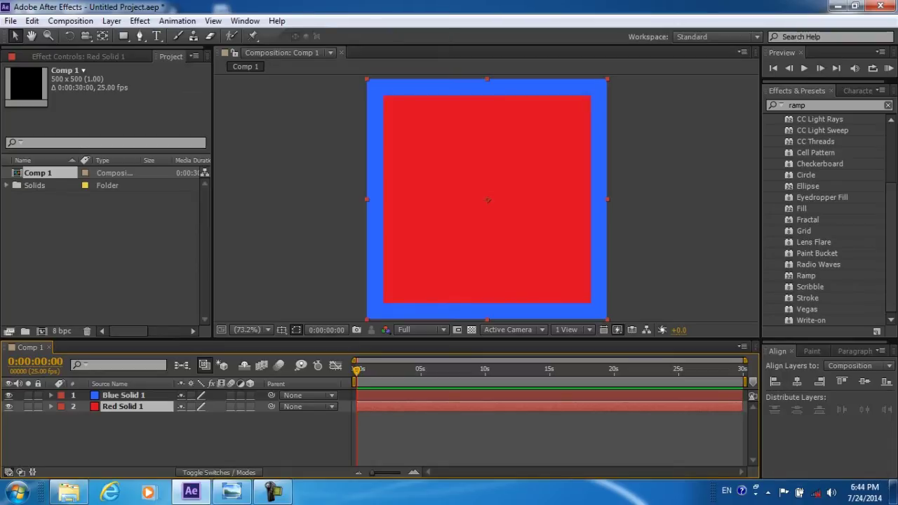
pyautogui.click(105, 245)
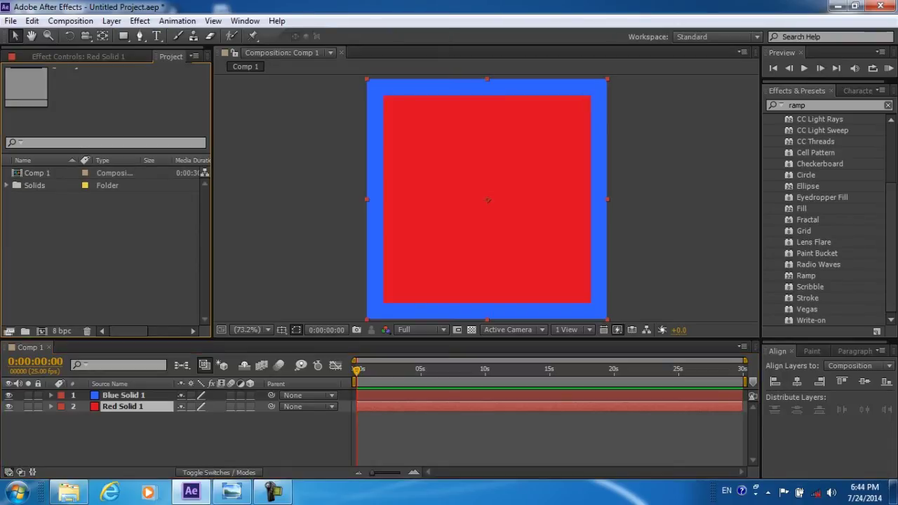
# Create an empty Comp 2, then duplicate Comp 1 with Ctrl+D
pyautogui.hotkey('ctrl', 'n')
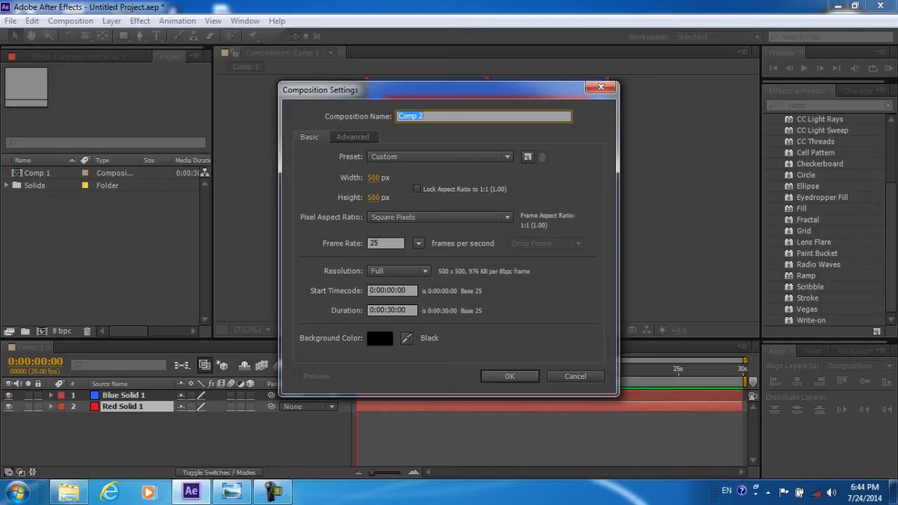
pyautogui.press('Return')
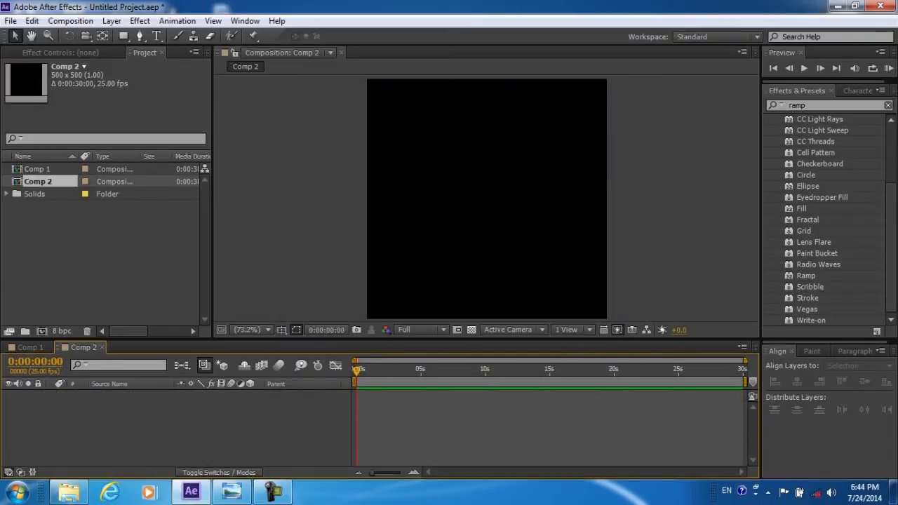
pyautogui.click(37, 169)
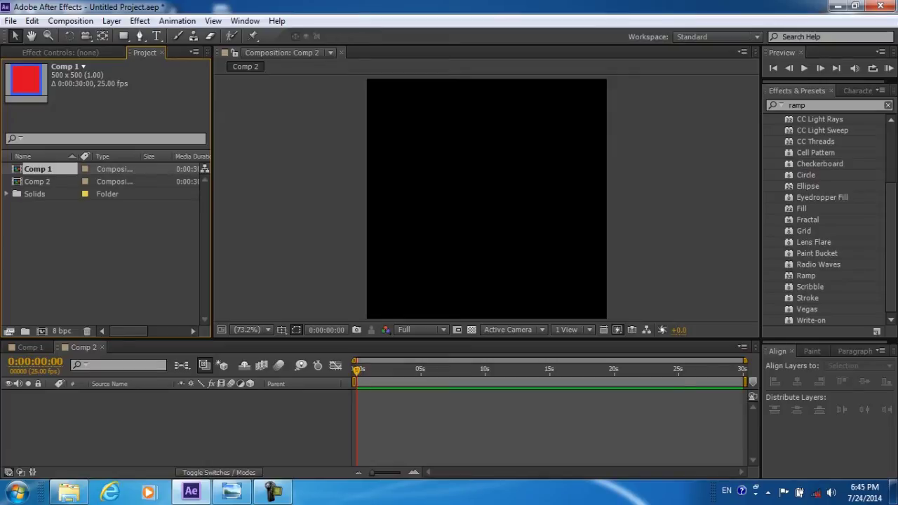
pyautogui.hotkey('ctrl', 'd')
pyautogui.hotkey('ctrl', 'd')
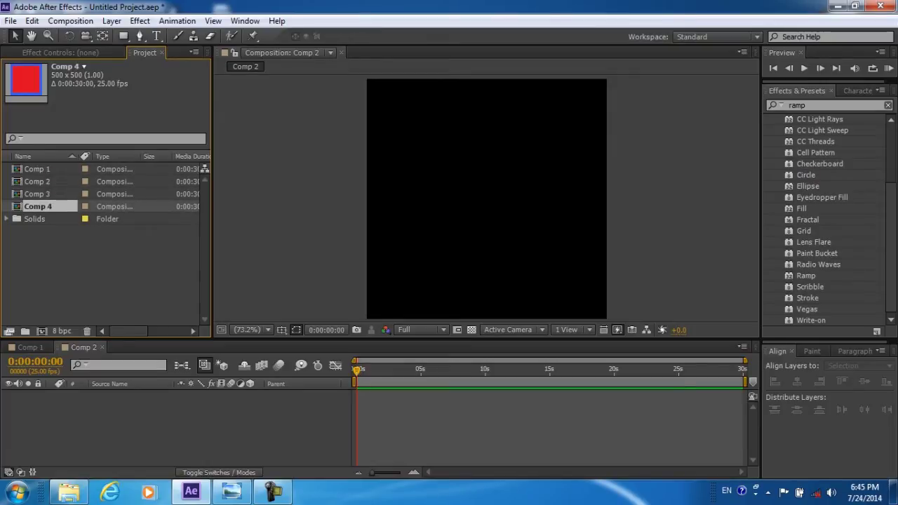
pyautogui.hotkey('ctrl', 'd')
pyautogui.hotkey('ctrl', 'd')
pyautogui.hotkey('ctrl', 'd')
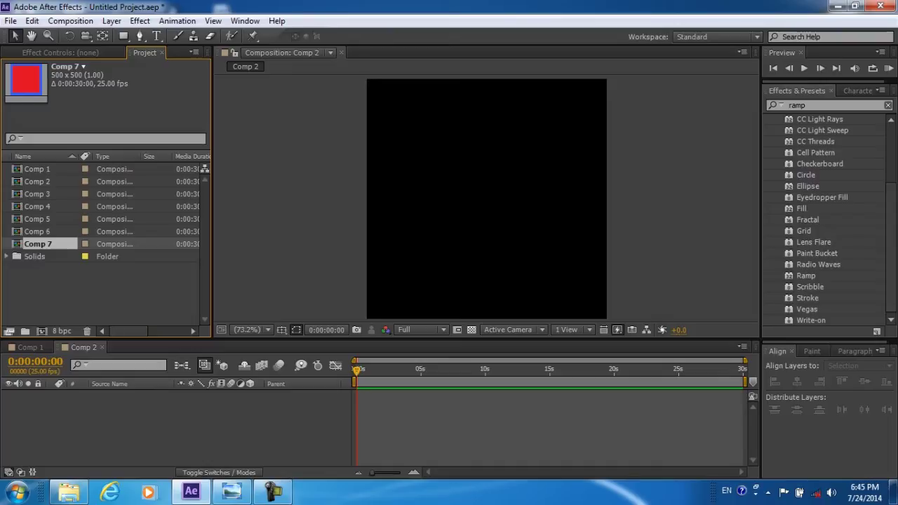
pyautogui.press('Up')
pyautogui.press('Up')
pyautogui.press('Up')
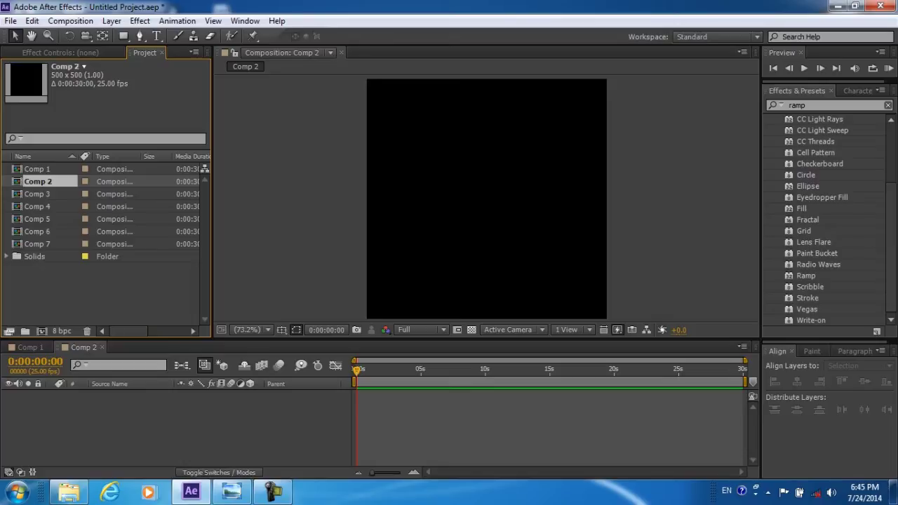
pyautogui.press('Up')
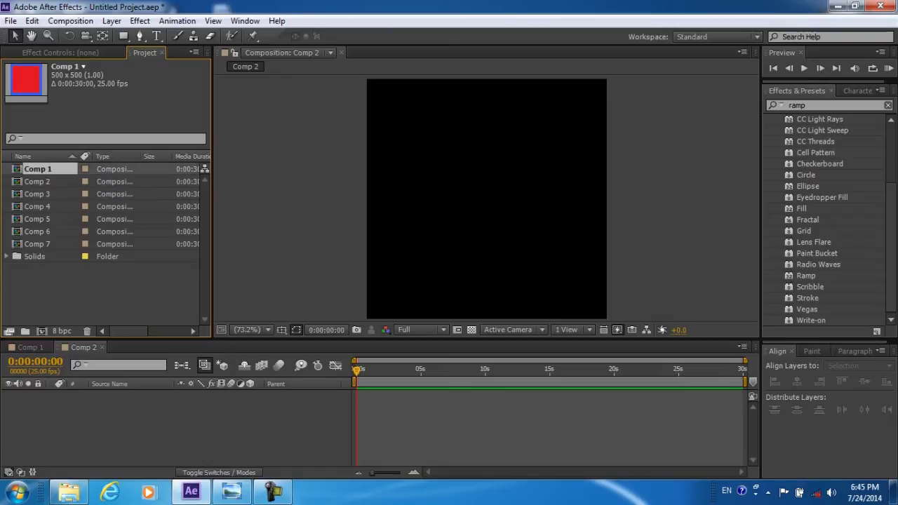
# Drag Comps 3 through 7 from the Project panel into the Comp 2 timeline
pyautogui.keyDown('ctrl'); pyautogui.click(37, 181); pyautogui.keyUp('ctrl')
pyautogui.moveTo(36, 181); pyautogui.dragTo(36, 194)
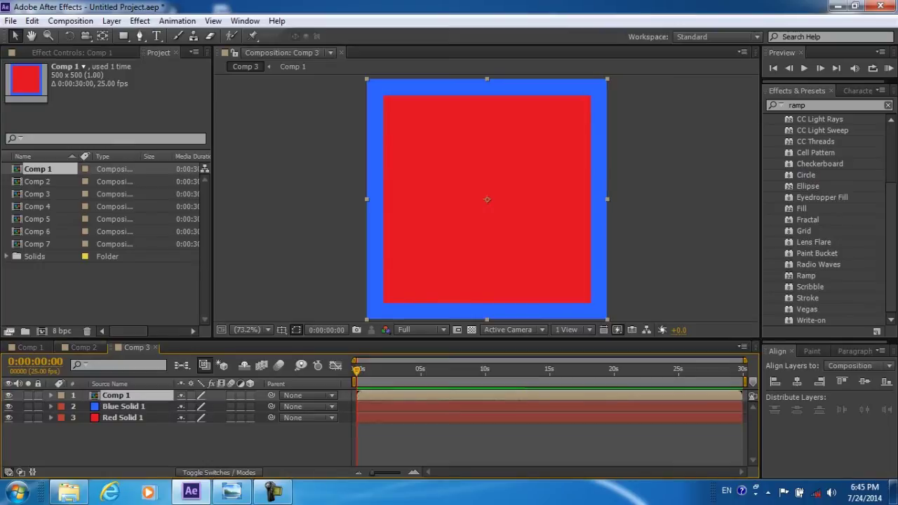
pyautogui.click(37, 244)
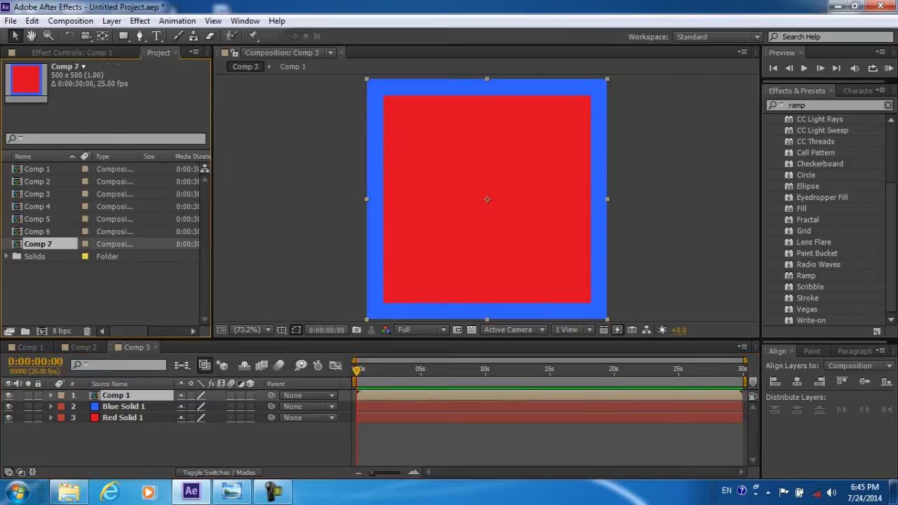
pyautogui.keyDown('shift'); pyautogui.click(38, 194); pyautogui.keyUp('shift')
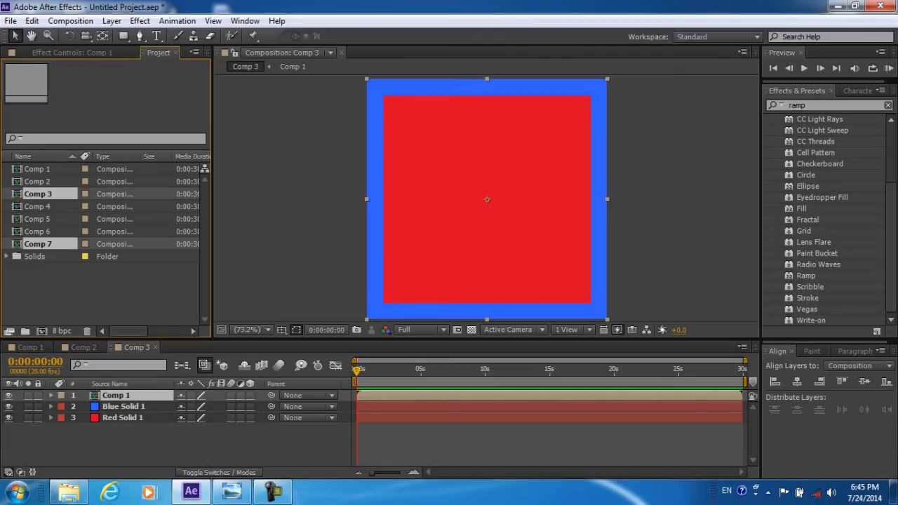
pyautogui.moveTo(38, 194); pyautogui.dragTo(48, 386)
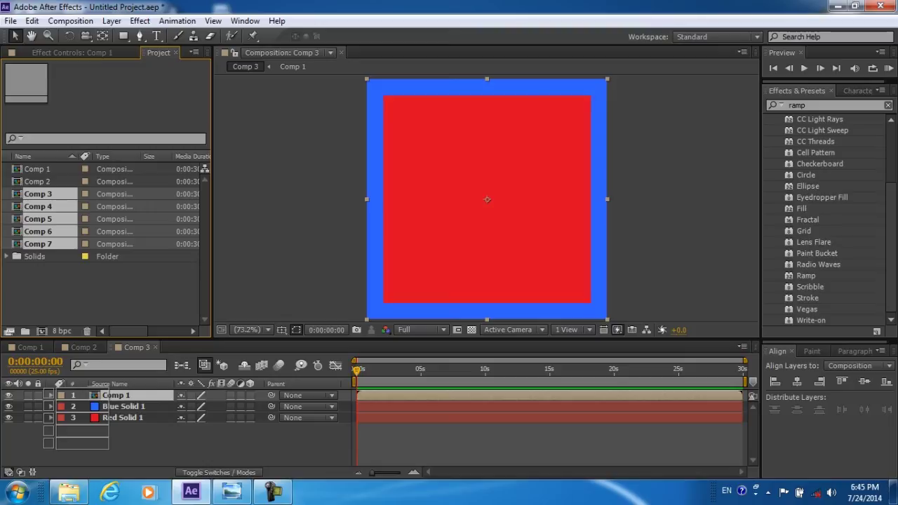
pyautogui.moveTo(48, 390)
pyautogui.mouseDown()
pyautogui.moveTo(21, 246)
pyautogui.moveTo(28, 191)
pyautogui.mouseUp()
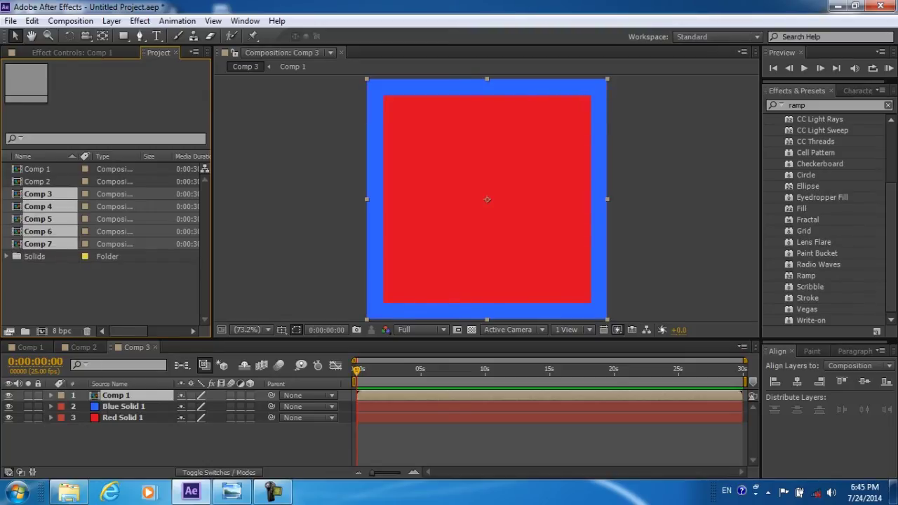
pyautogui.moveTo(42, 292); pyautogui.dragTo(42, 200)
pyautogui.click(84, 347)
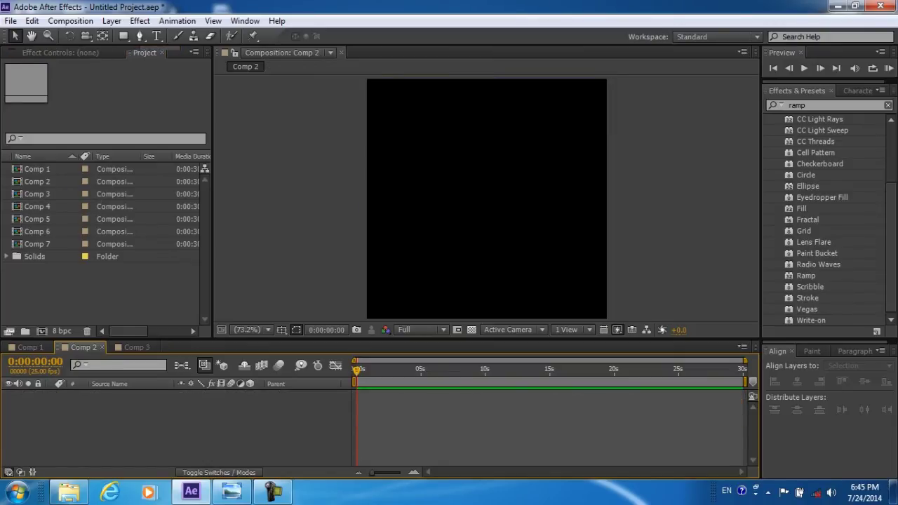
pyautogui.click(38, 243)
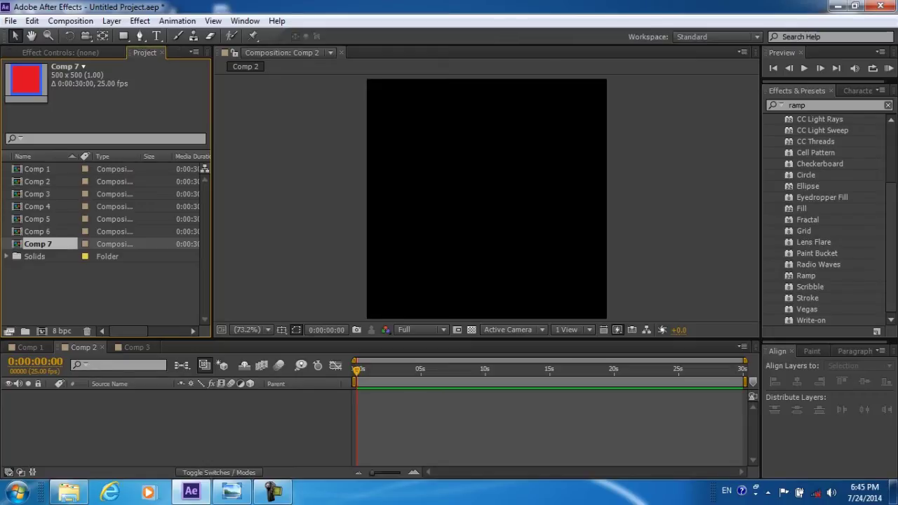
pyautogui.hotkey('shift', 'Up')
pyautogui.hotkey('shift', 'Up')
pyautogui.hotkey('shift', 'Up')
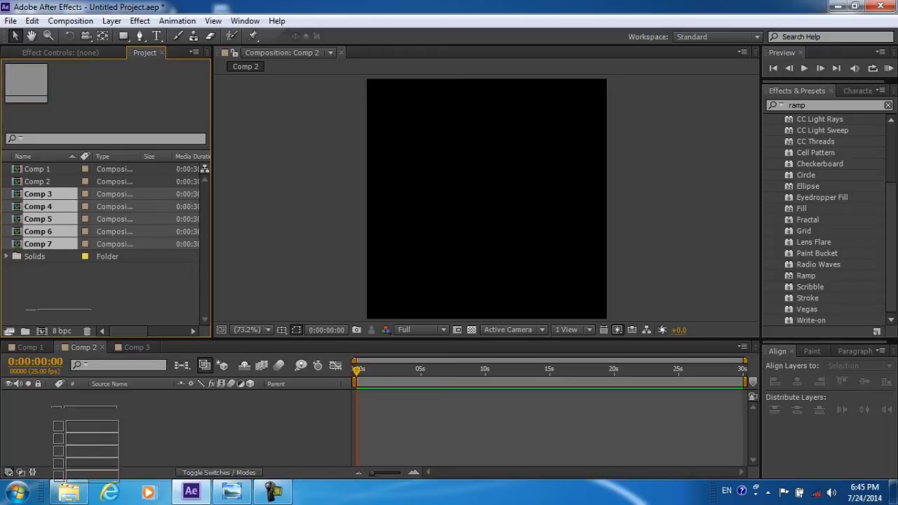
pyautogui.moveTo(38, 219); pyautogui.dragTo(84, 421)
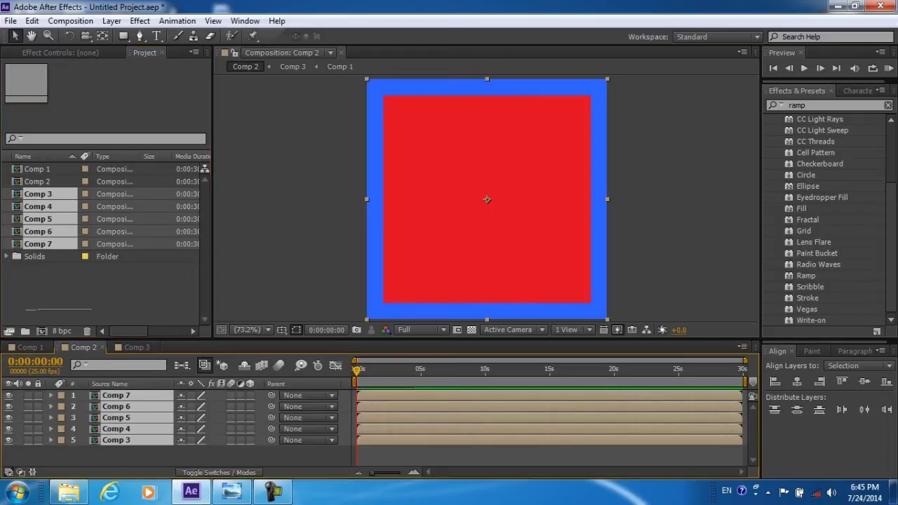
# Add Comp 1 as the top layer of Comp 2
pyautogui.click(340, 65)
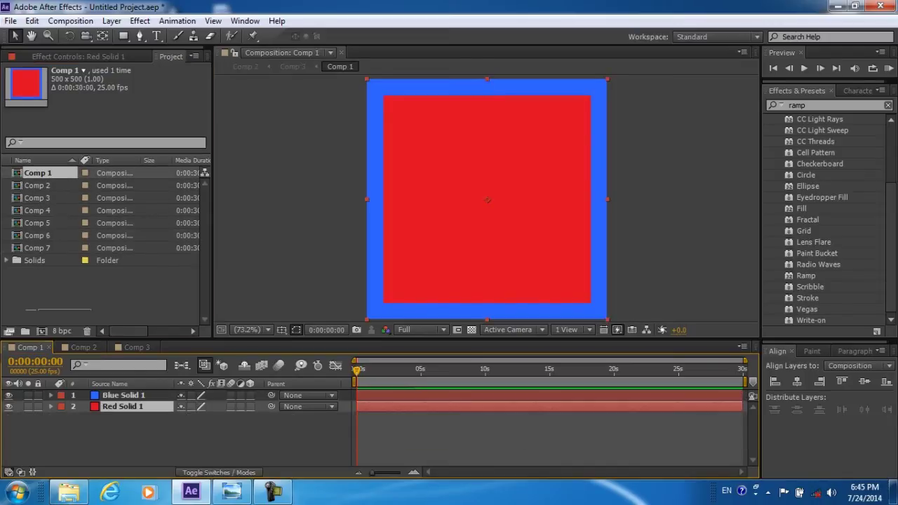
pyautogui.hotkey('ctrl', '0')
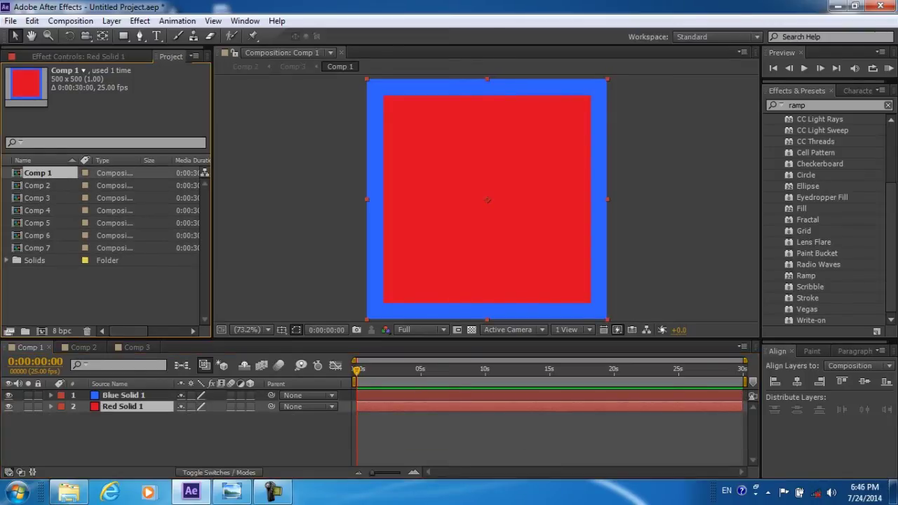
pyautogui.hotkey('shift', '.')
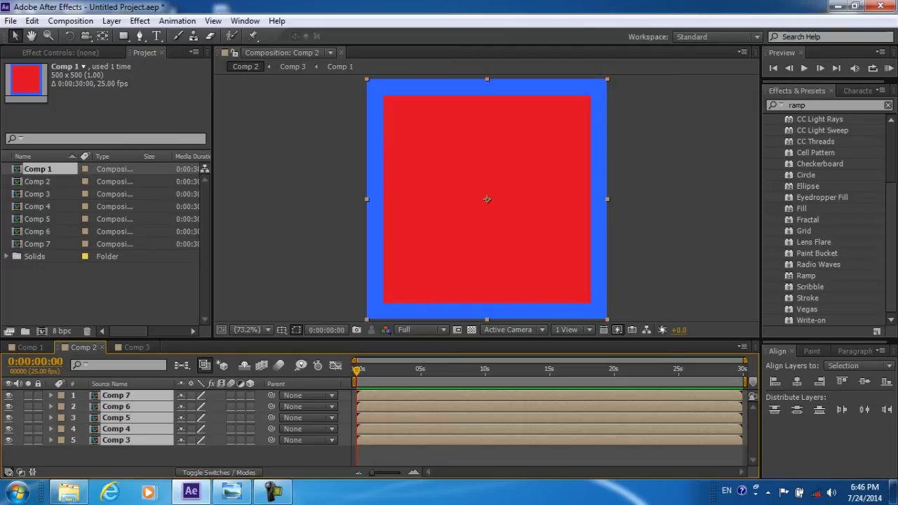
pyautogui.moveTo(38, 169); pyautogui.dragTo(119, 391)
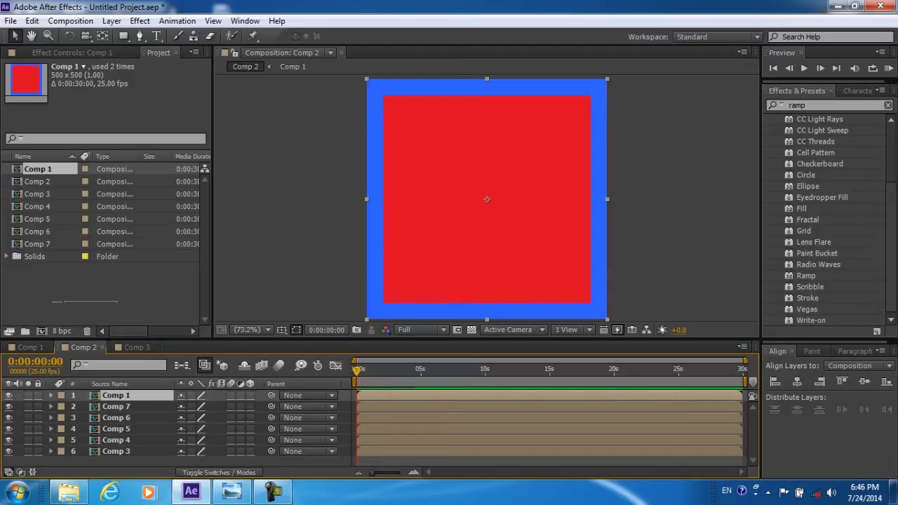
pyautogui.moveTo(491, 342); pyautogui.dragTo(491, 287)
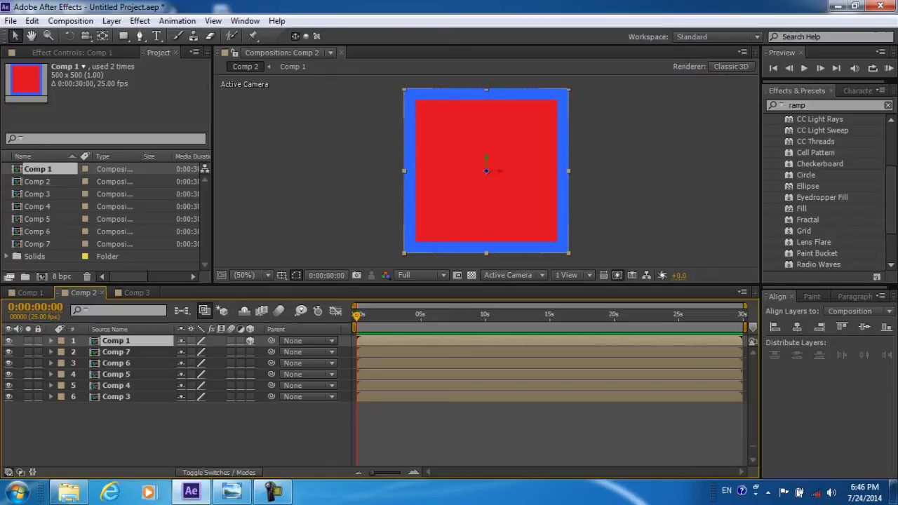
# Turn on the 3D Layer switch for Comps 7 through 3
pyautogui.click(249, 352)
pyautogui.click(250, 362)
pyautogui.click(250, 385)
pyautogui.click(250, 396)
# Set Anchor Point Z to 250 on all six layers
pyautogui.moveTo(169, 425); pyautogui.dragTo(137, 337)
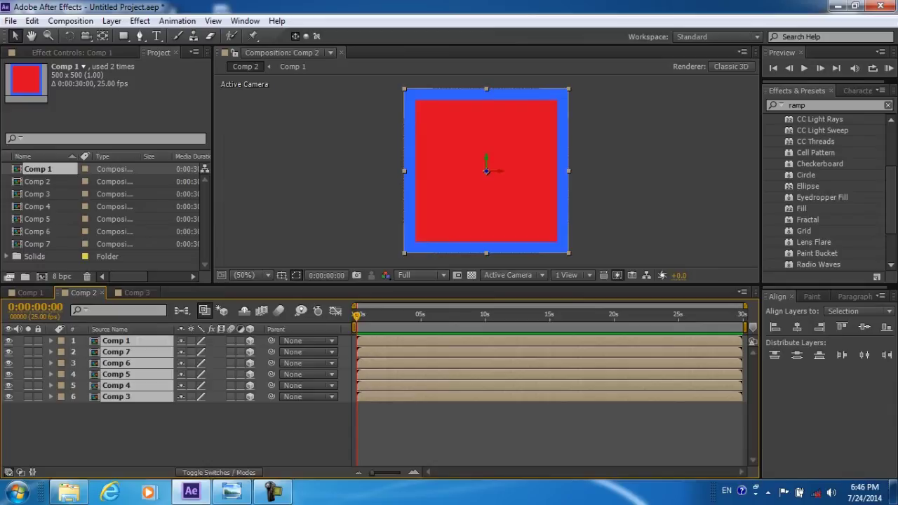
pyautogui.press('a')
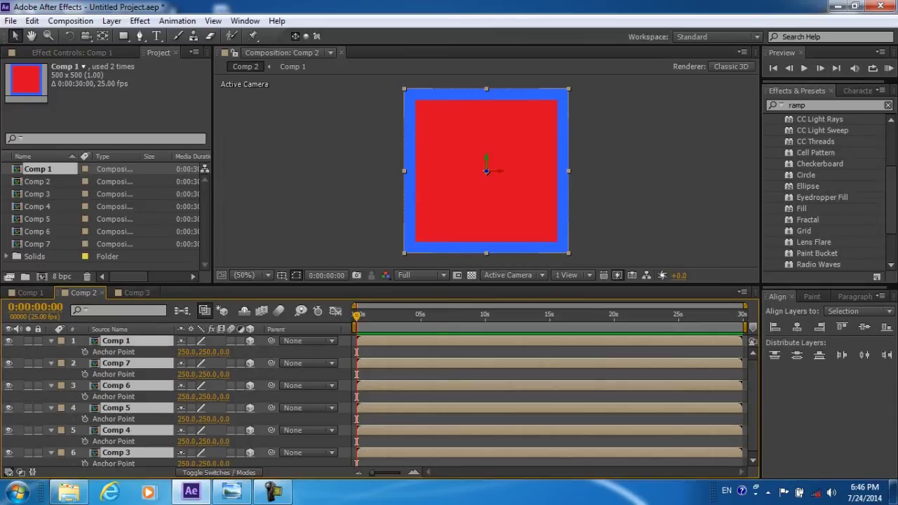
pyautogui.click(225, 351)
pyautogui.write('250')
pyautogui.press('Return')
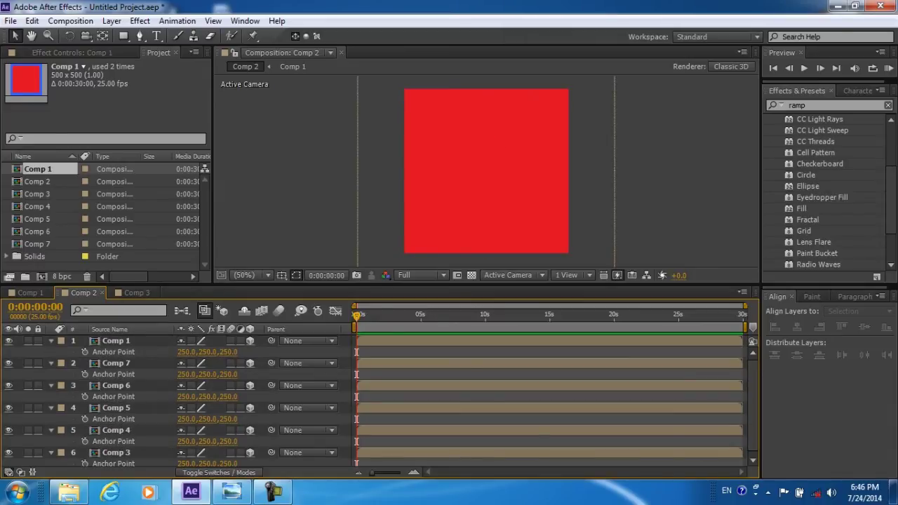
# Switch to Custom View 1 and fold away every layer's Anchor Point property
pyautogui.click(513, 275)
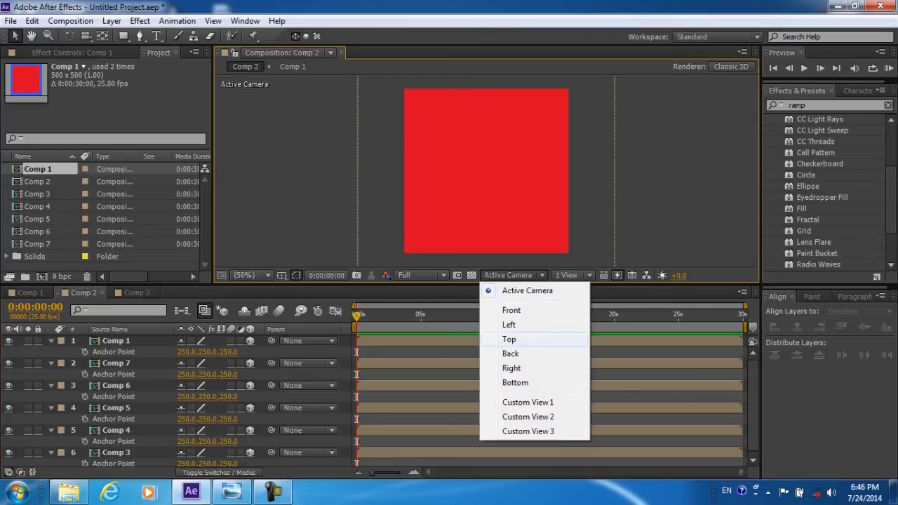
pyautogui.click(528, 402)
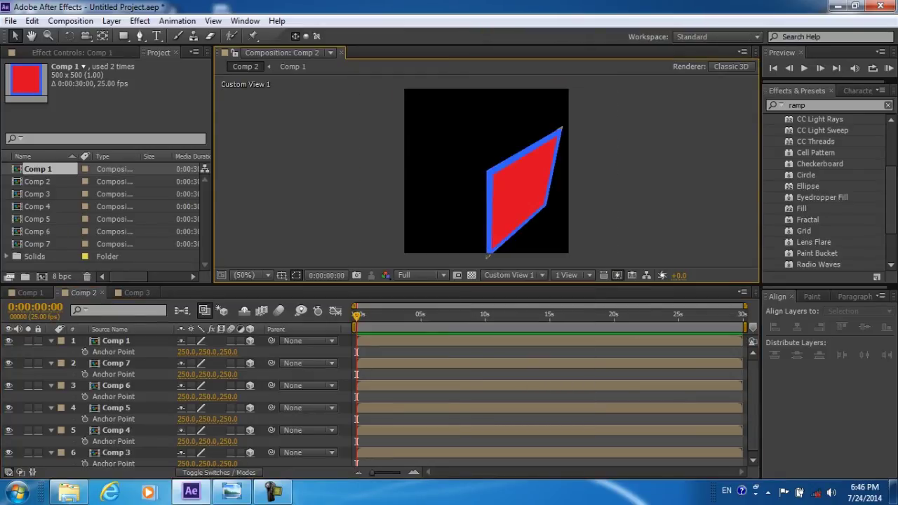
pyautogui.click(51, 340)
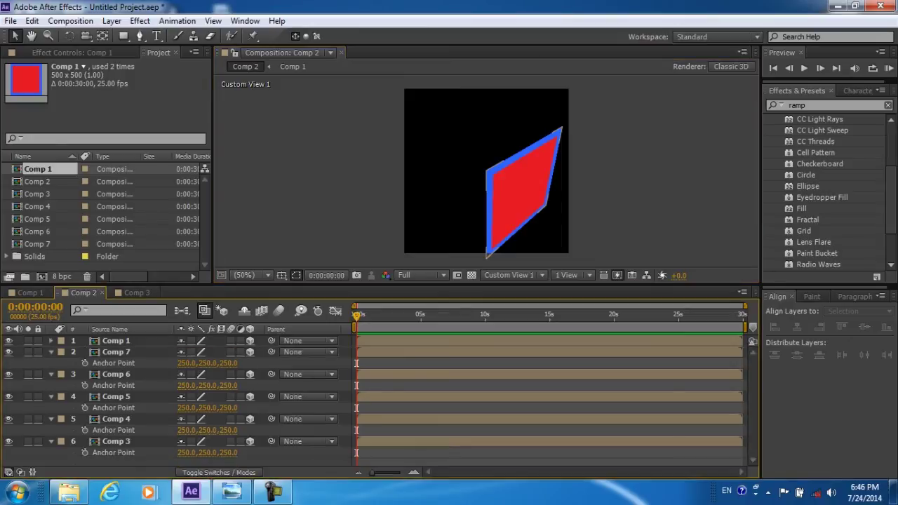
pyautogui.click(50, 352)
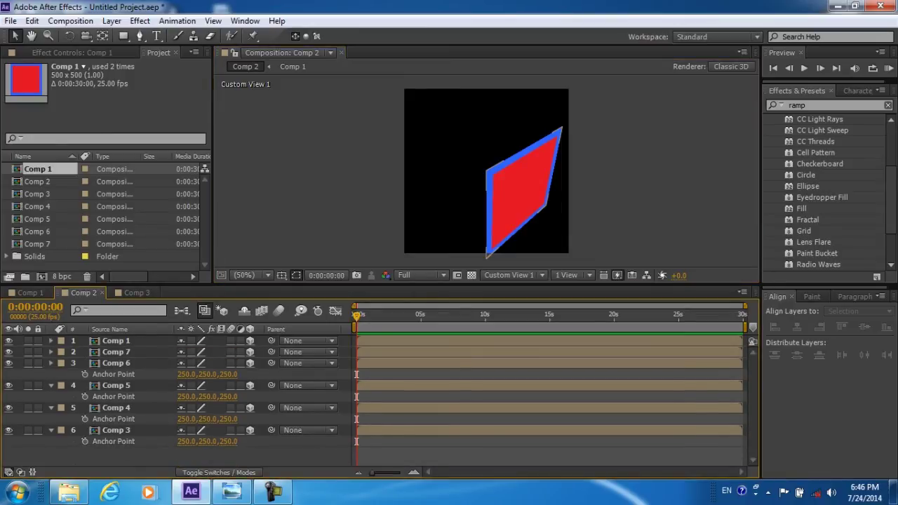
pyautogui.click(50, 362)
pyautogui.click(51, 385)
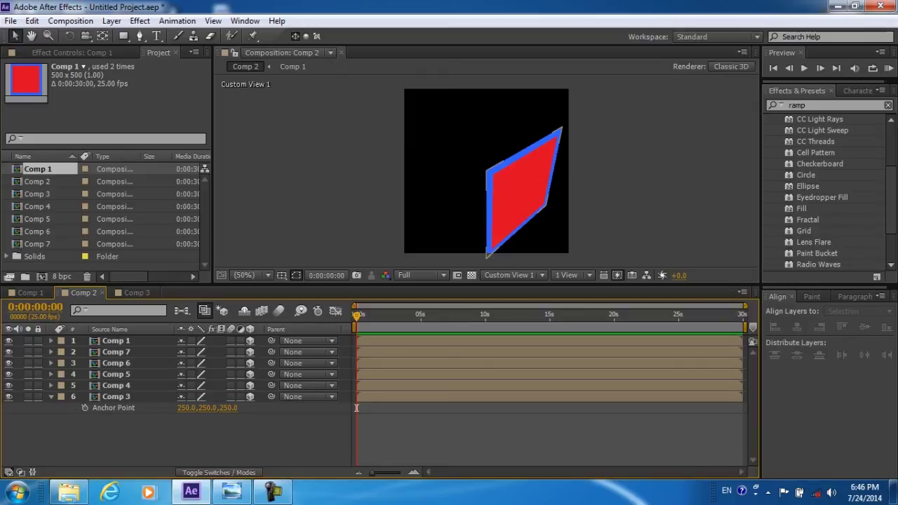
pyautogui.click(51, 396)
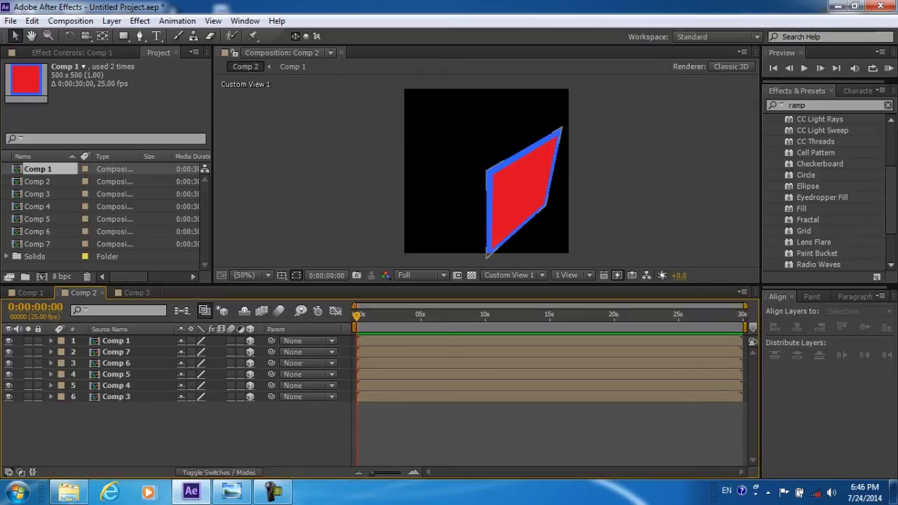
# Set the Comp 7 layer's Y Rotation to -90°
pyautogui.click(116, 351)
pyautogui.press('r')
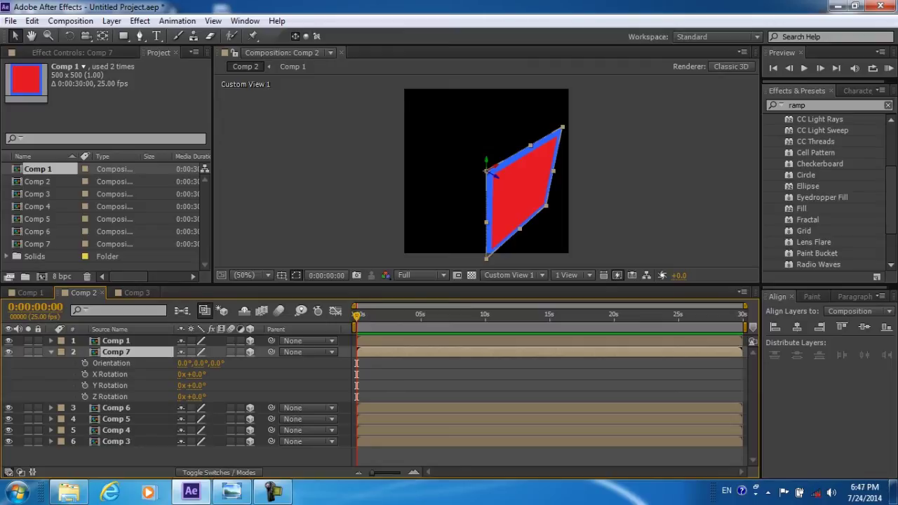
pyautogui.moveTo(520, 231); pyautogui.dragTo(488, 257)
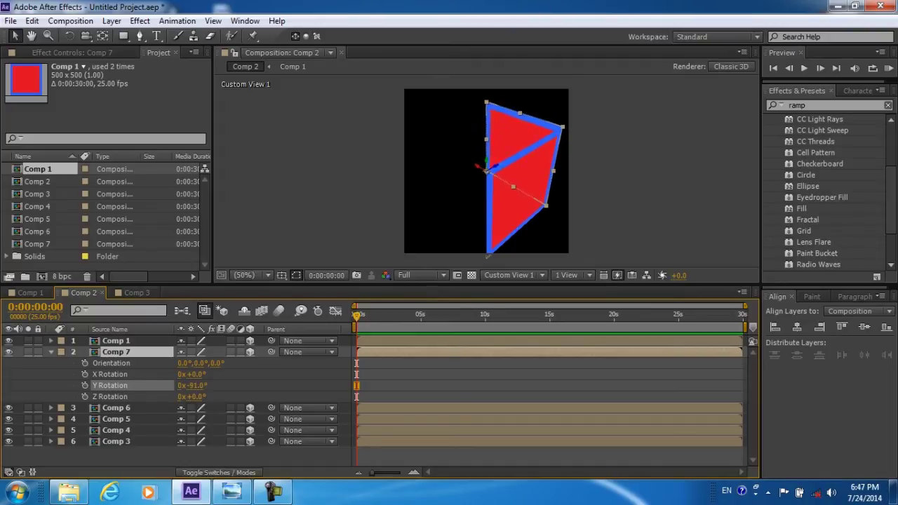
pyautogui.moveTo(488, 257); pyautogui.dragTo(489, 257)
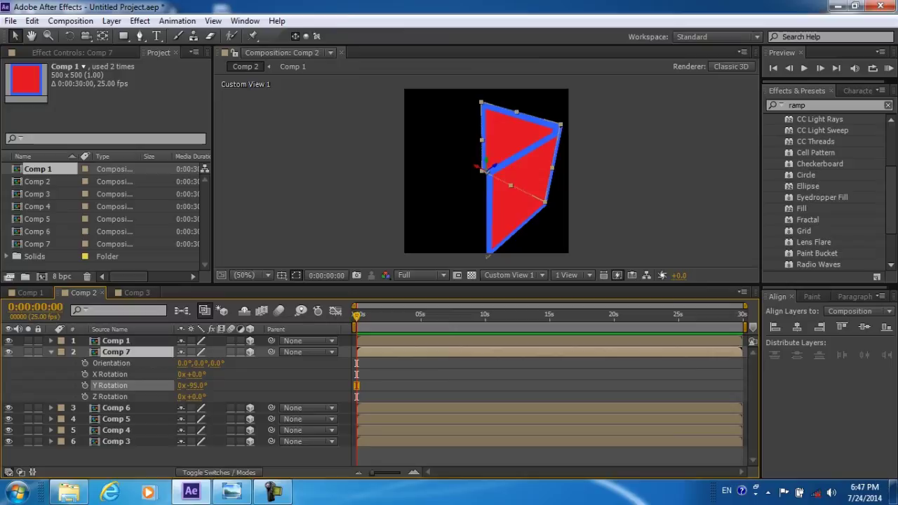
pyautogui.click(196, 385)
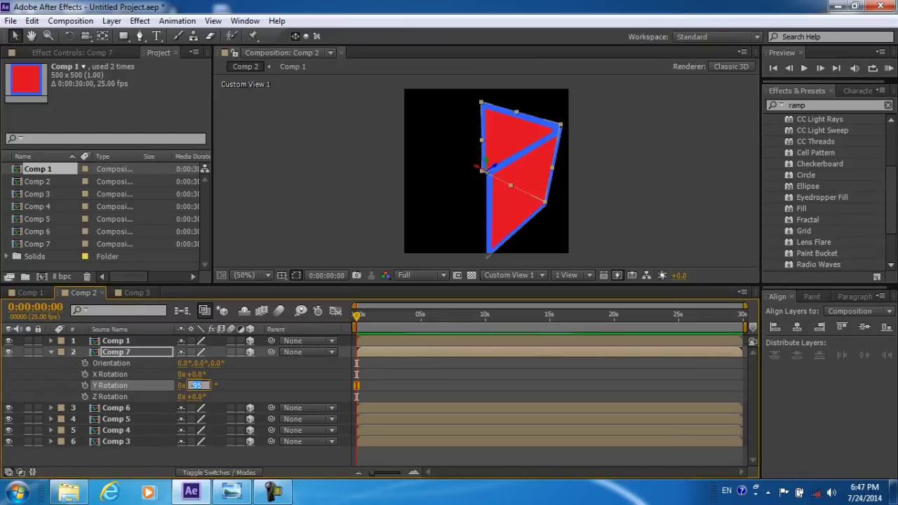
pyautogui.write('-90')
pyautogui.click(488, 257)
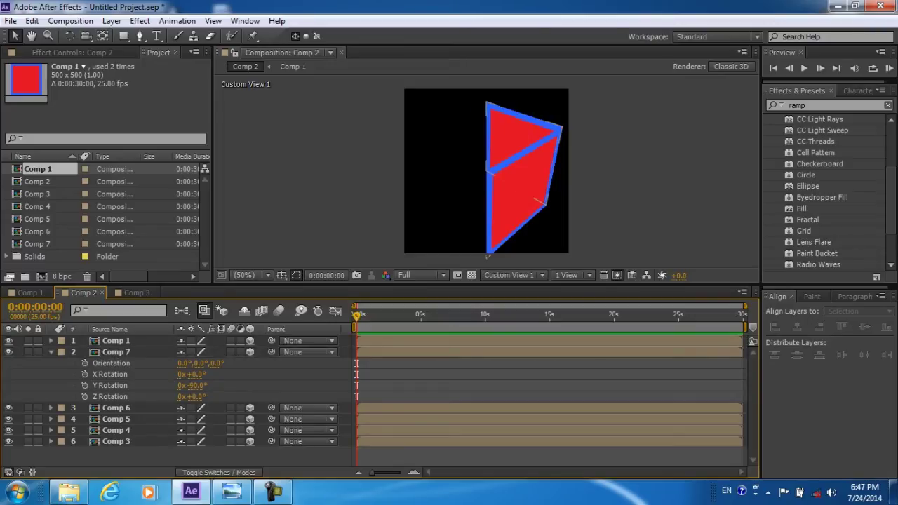
# Give the Comp 6 layer a Y Rotation of 180°, collapsing its properties afterward
pyautogui.press('u')
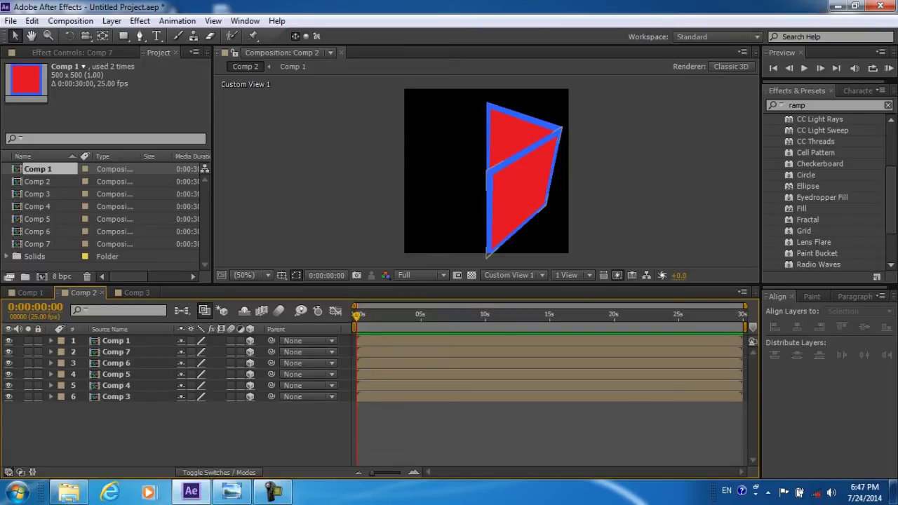
pyautogui.hotkey('ctrl', 'Down')
pyautogui.press('r')
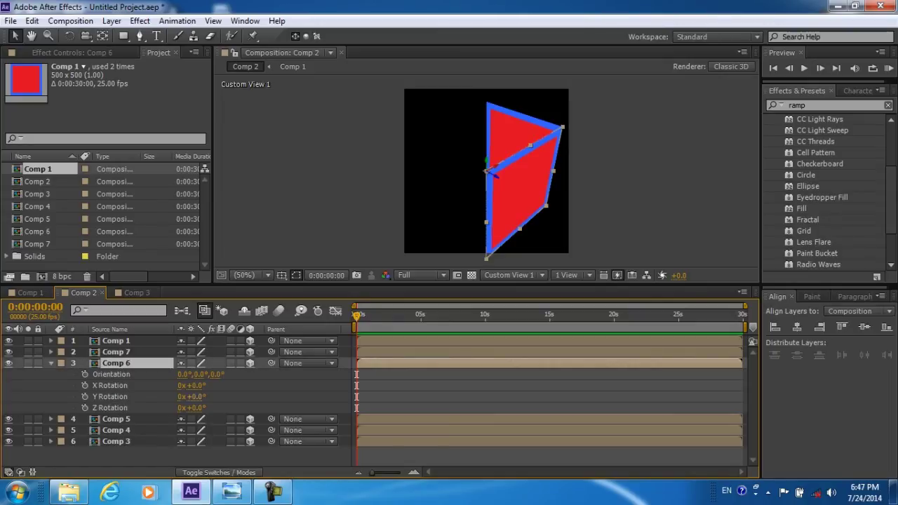
pyautogui.click(194, 397)
pyautogui.write('180')
pyautogui.click(488, 255)
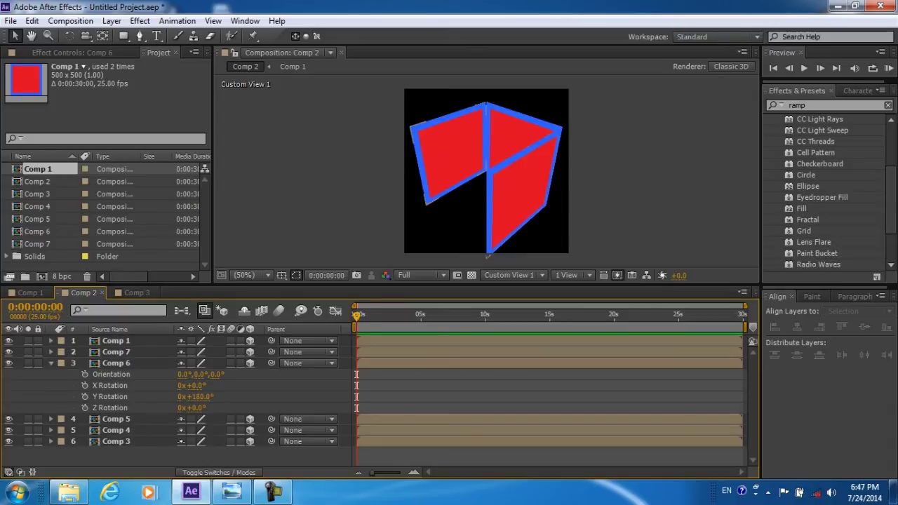
pyautogui.hotkey('ctrl', '`')
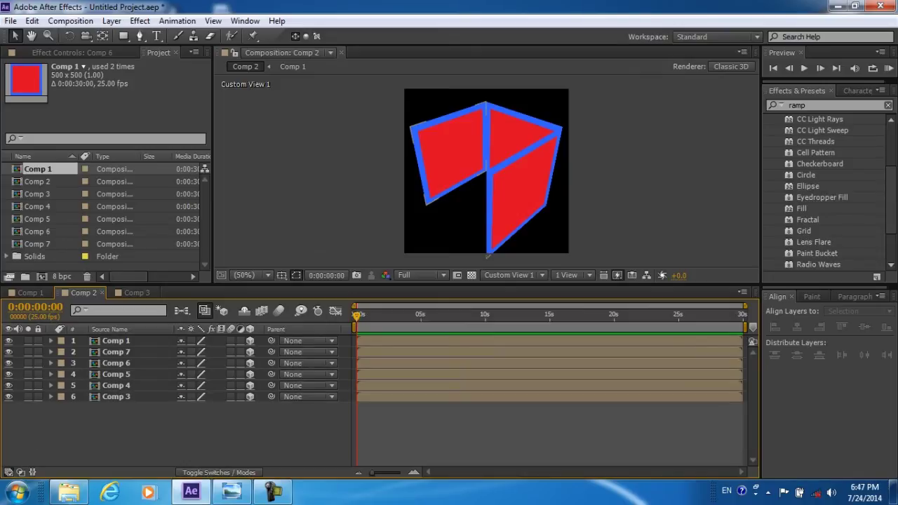
# Set Comp 5's Y Rotation to 270°, then collapse its properties
pyautogui.click(495, 174)
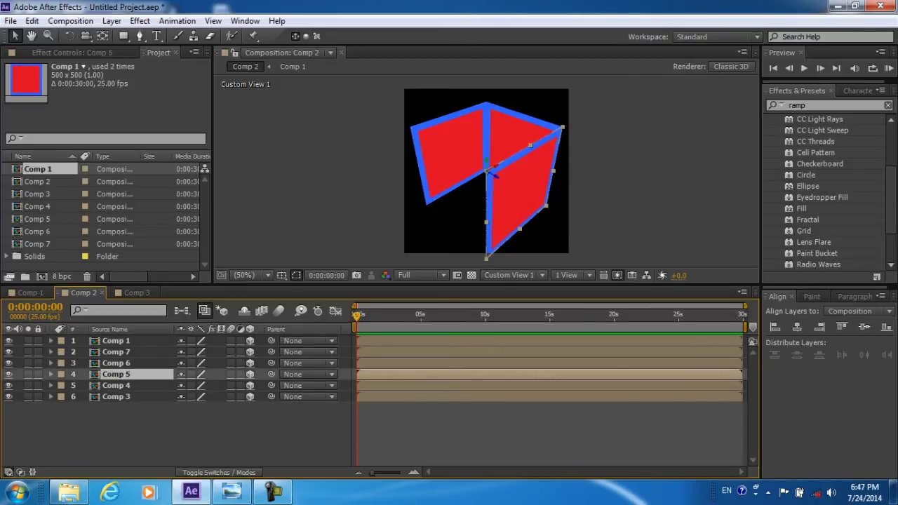
pyautogui.press('r')
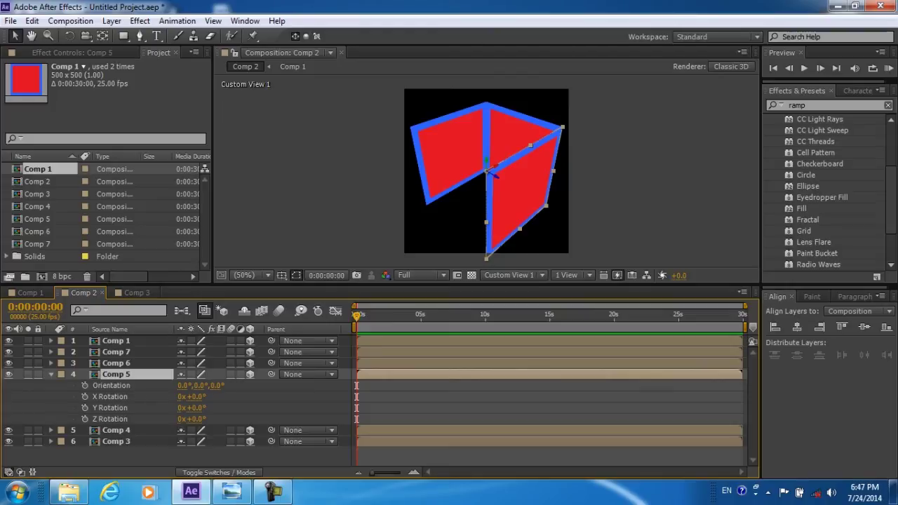
pyautogui.click(194, 408)
pyautogui.write('270')
pyautogui.press('Return')
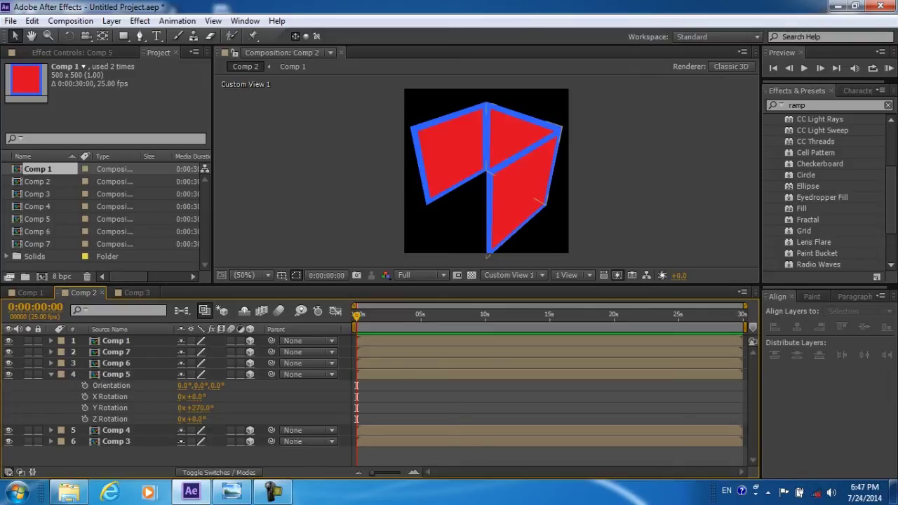
pyautogui.press('r')
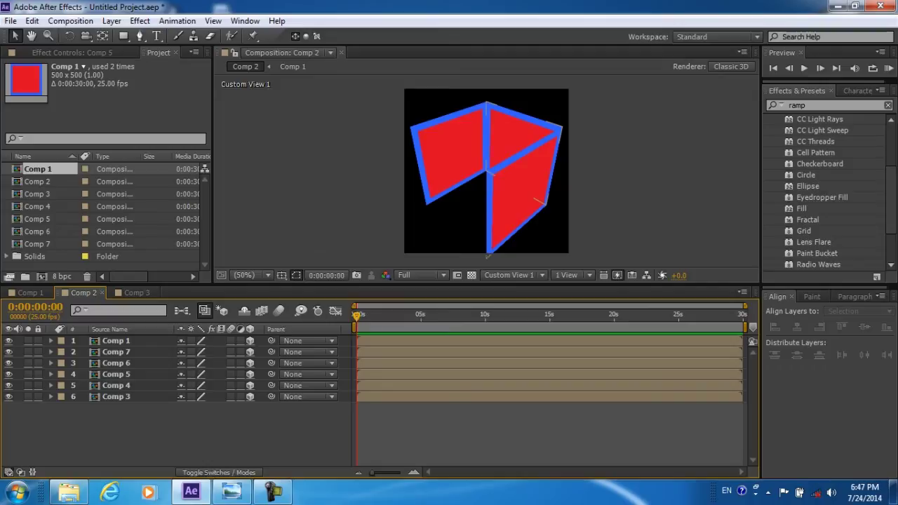
# Rework Comp 5's Y Rotation to 1x+90° so its panel closes the cube's side
pyautogui.click(537, 199)
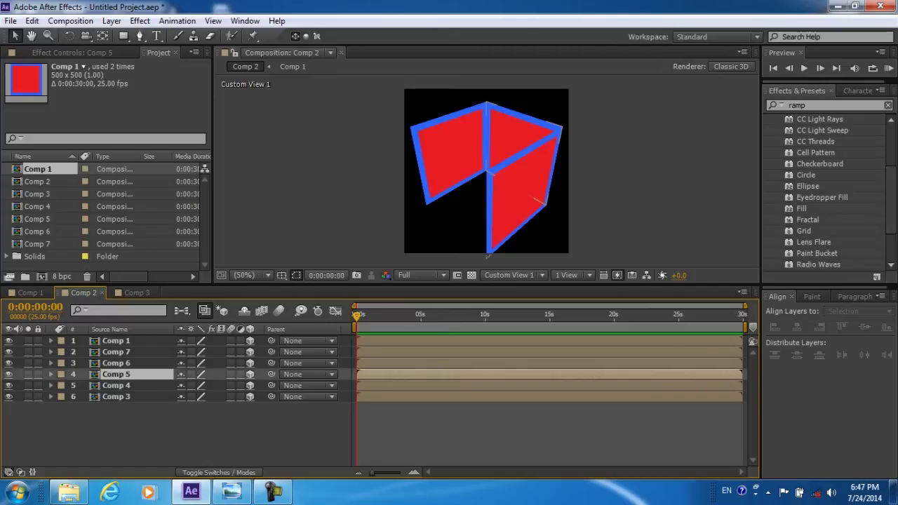
pyautogui.press('r')
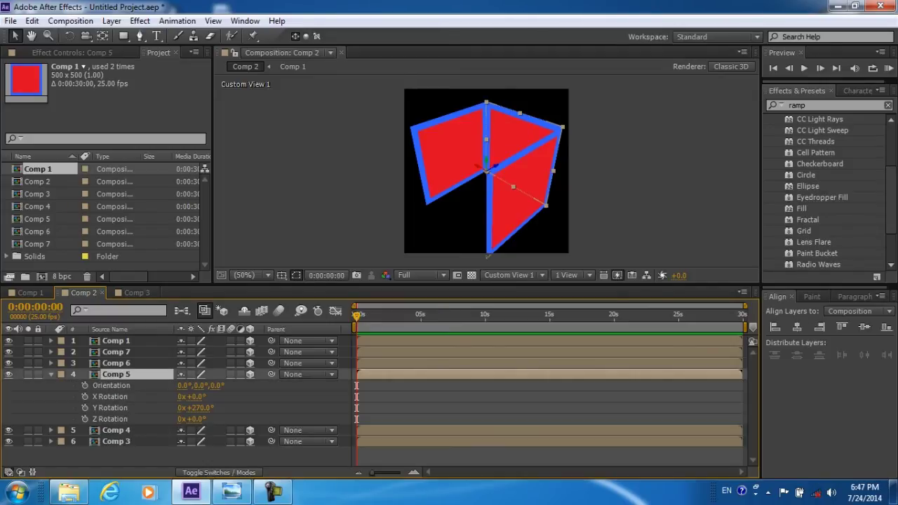
pyautogui.moveTo(195, 407)
pyautogui.mouseDown()
pyautogui.moveTo(232, 407)
pyautogui.moveTo(189, 408)
pyautogui.mouseUp()
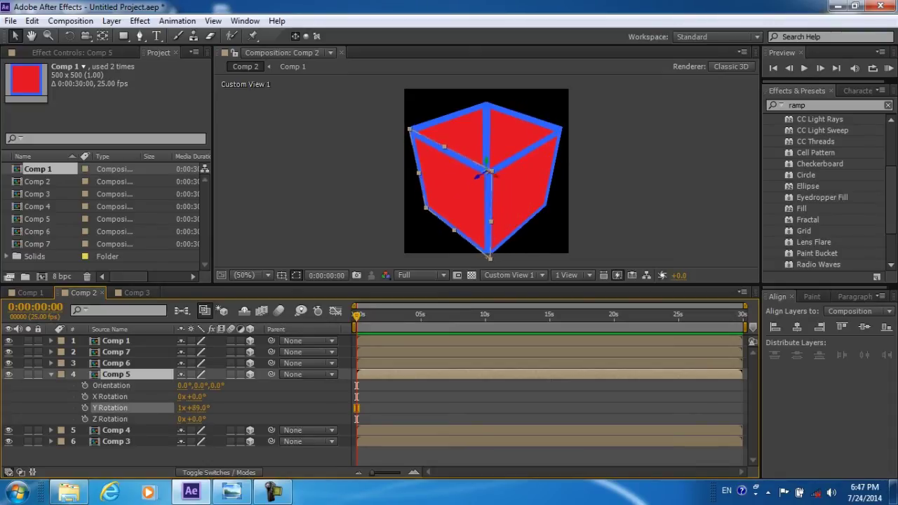
pyautogui.moveTo(189, 408); pyautogui.dragTo(188, 408)
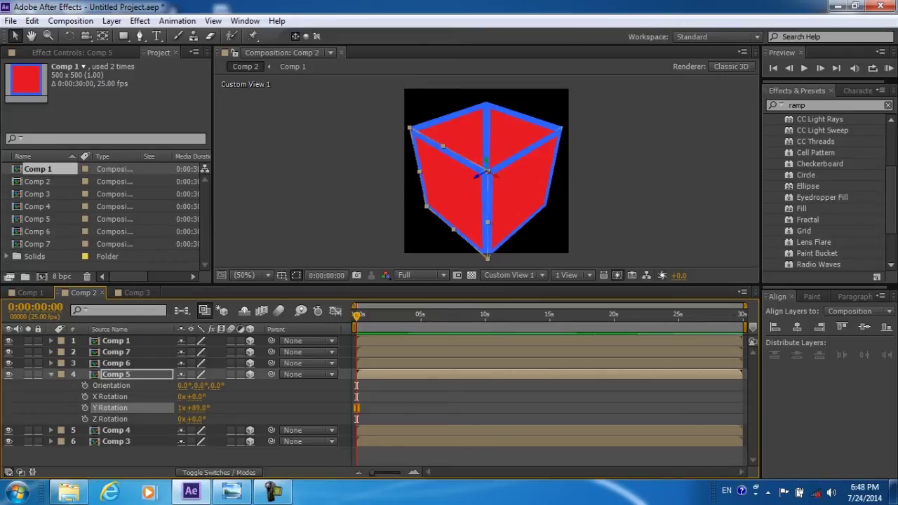
pyautogui.click(195, 408)
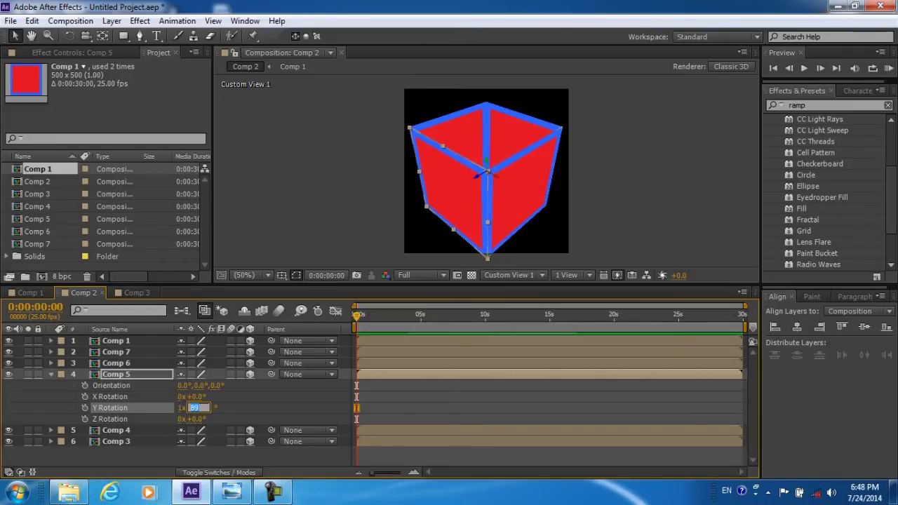
pyautogui.write('90')
pyautogui.click(485, 251)
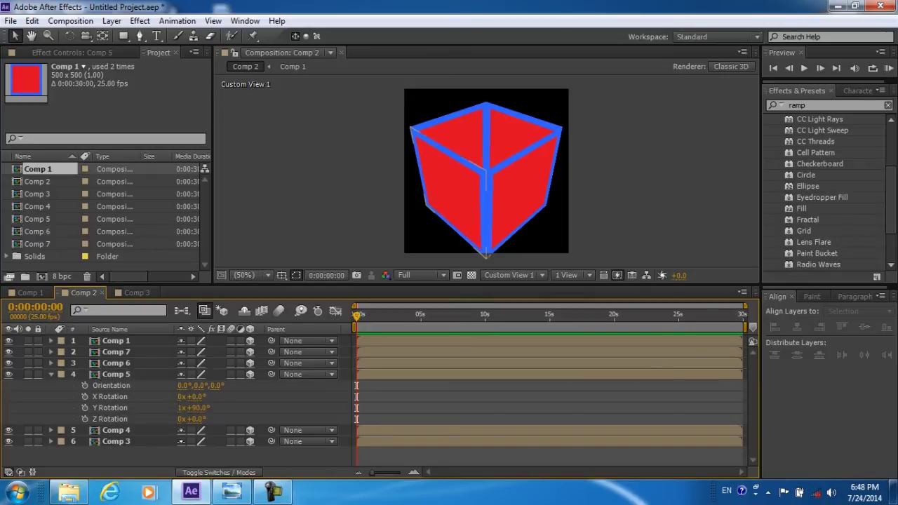
# Tilt Comp 4 to exactly 90° on X to close the cube's bottom
pyautogui.press('u')
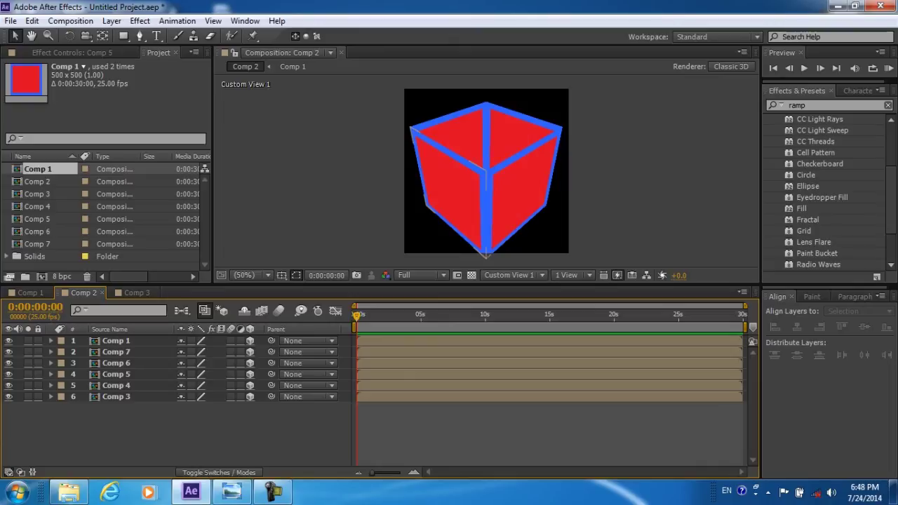
pyautogui.click(116, 385)
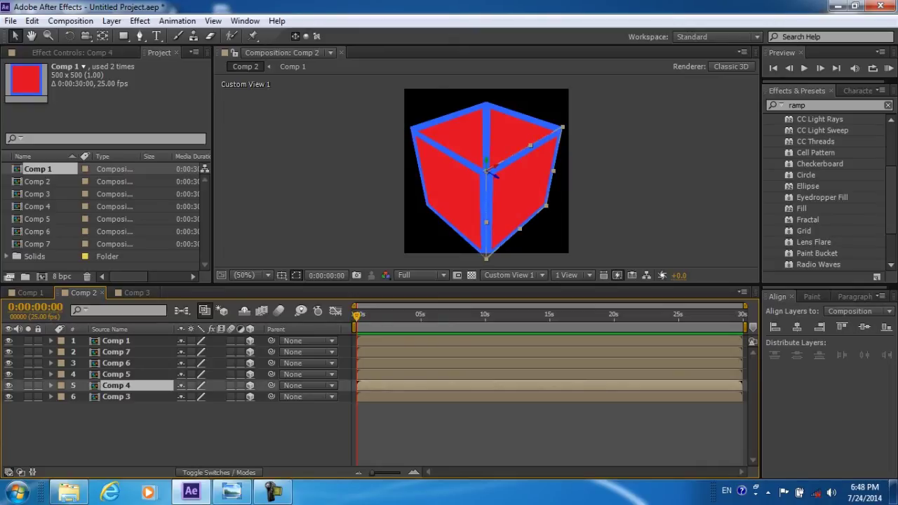
pyautogui.press('r')
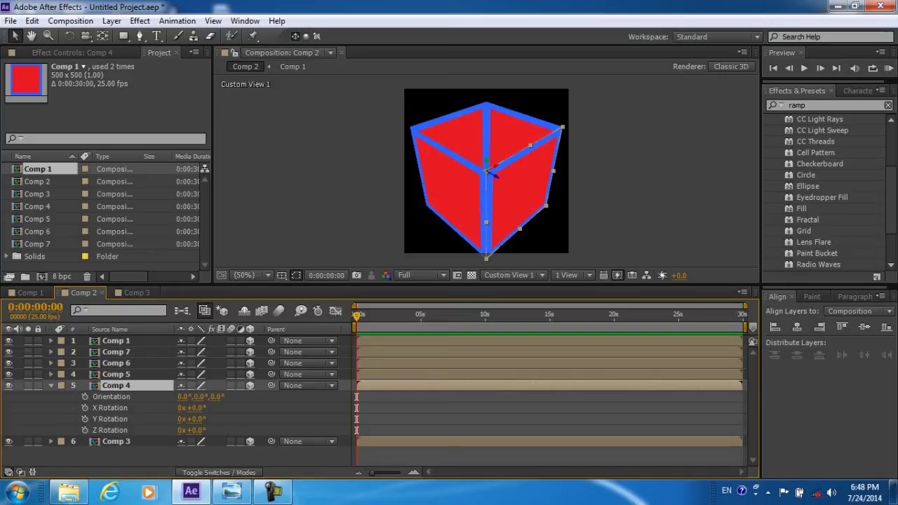
pyautogui.click(110, 408)
pyautogui.moveTo(192, 408); pyautogui.dragTo(231, 408)
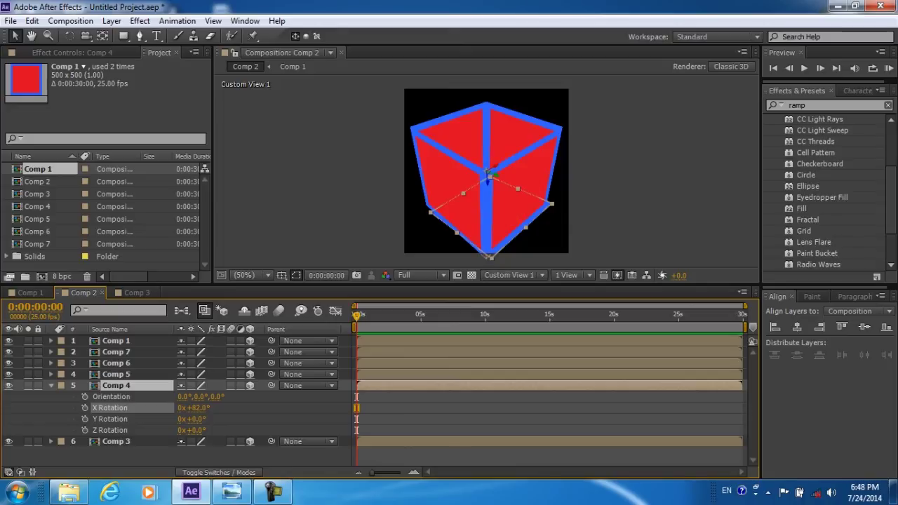
pyautogui.moveTo(231, 407); pyautogui.dragTo(256, 408)
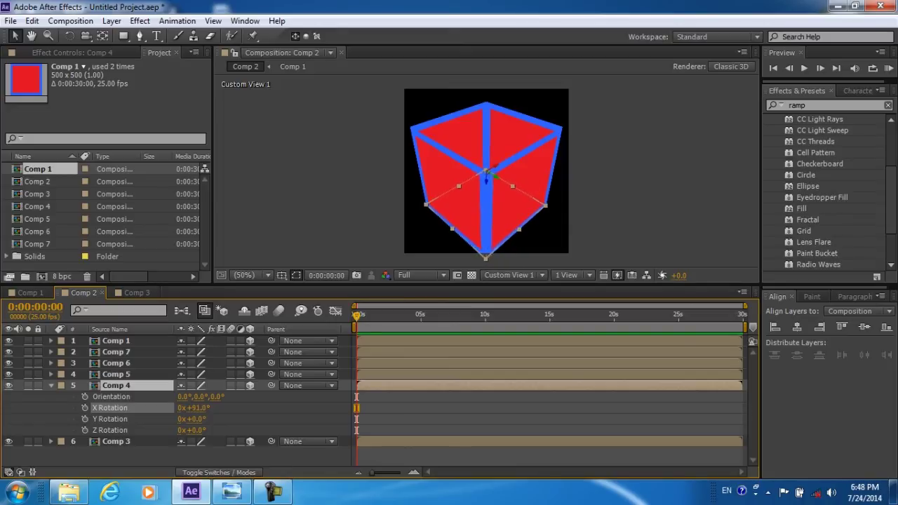
pyautogui.moveTo(194, 408); pyautogui.dragTo(192, 407)
pyautogui.press('Return')
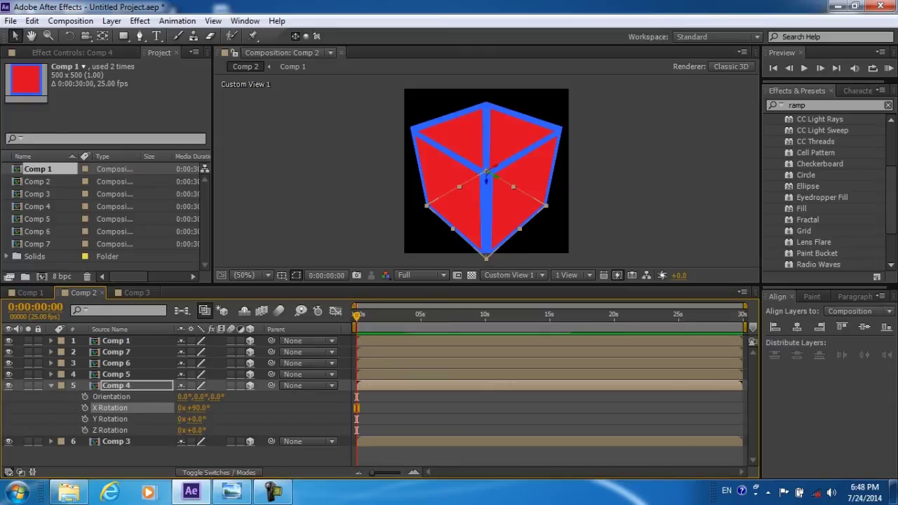
pyautogui.hotkey('ctrl', 'shift', 'a')
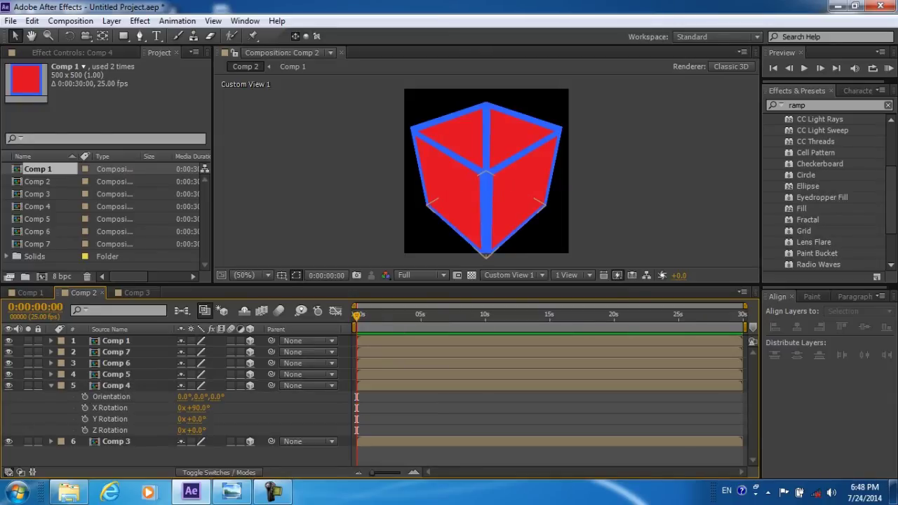
pyautogui.press('r')
# Tilt Comp 3 to −90° on X to close the top, then select all six faces
pyautogui.click(493, 169)
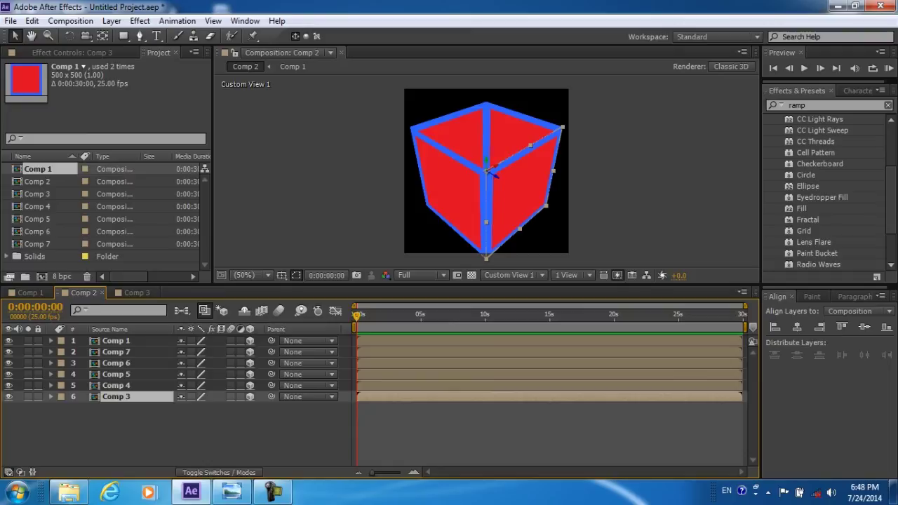
pyautogui.press('r')
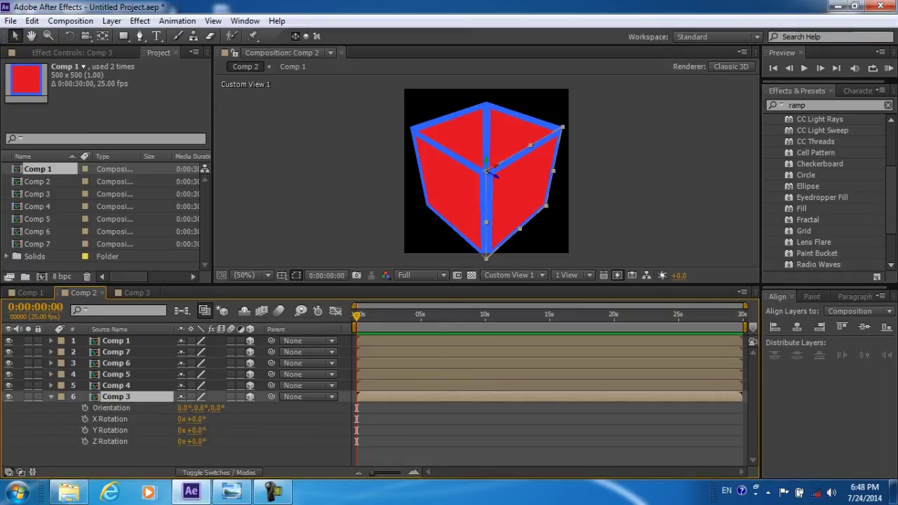
pyautogui.moveTo(191, 419); pyautogui.dragTo(127, 419)
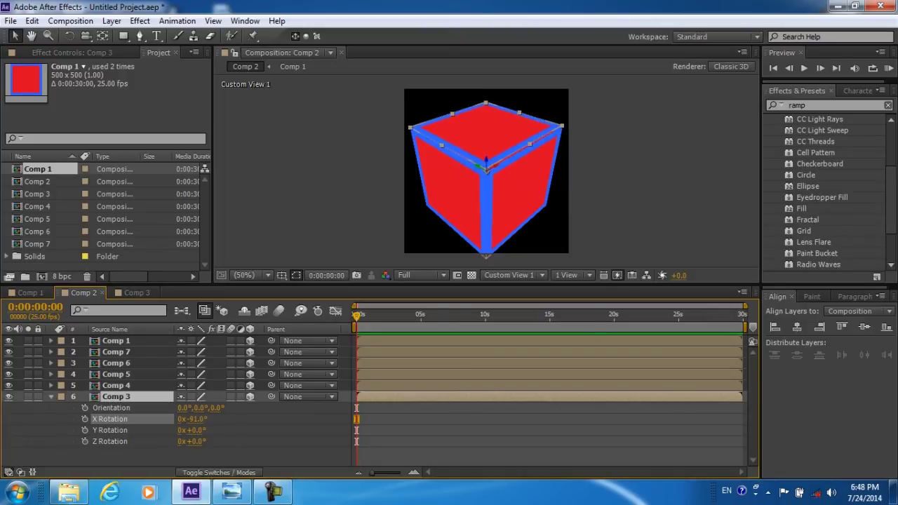
pyautogui.moveTo(128, 419); pyautogui.dragTo(129, 419)
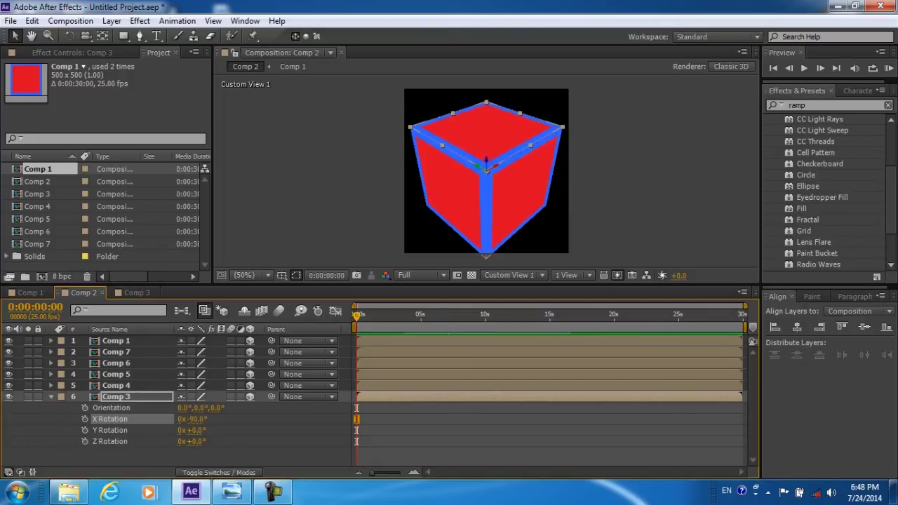
pyautogui.press('F2')
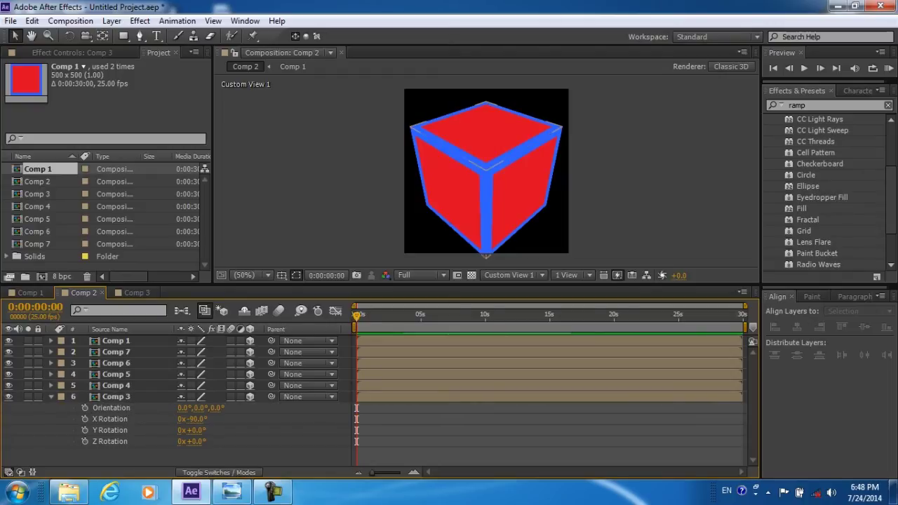
pyautogui.press('r')
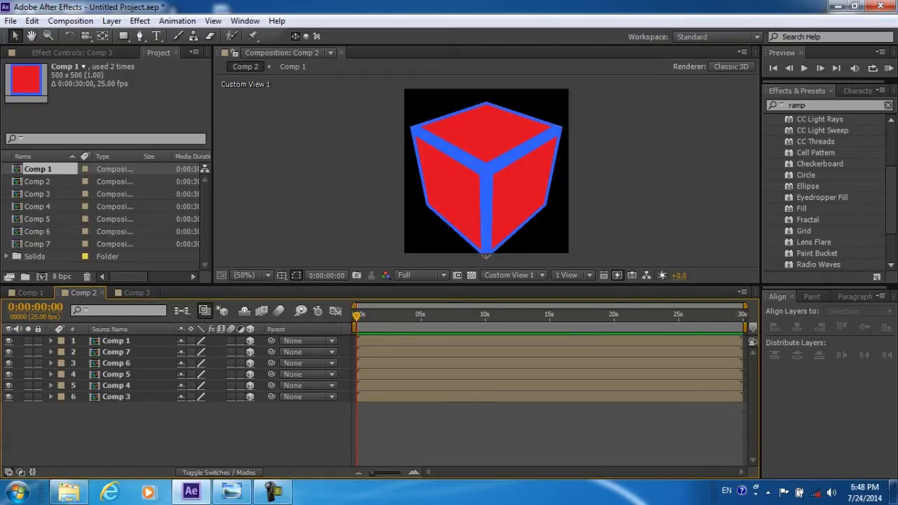
pyautogui.moveTo(133, 418); pyautogui.dragTo(97, 338)
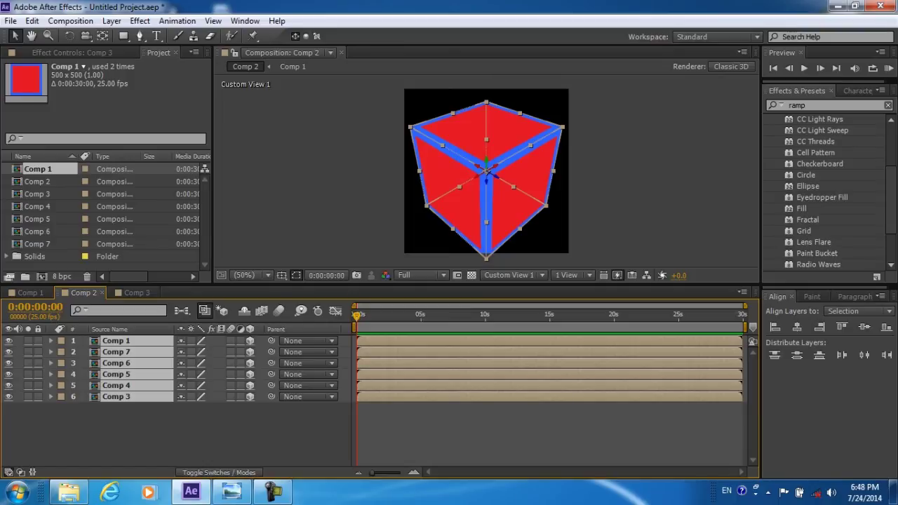
# Give all six cube face layers the Alpha Add blending mode, then deselect them
pyautogui.press('F4')
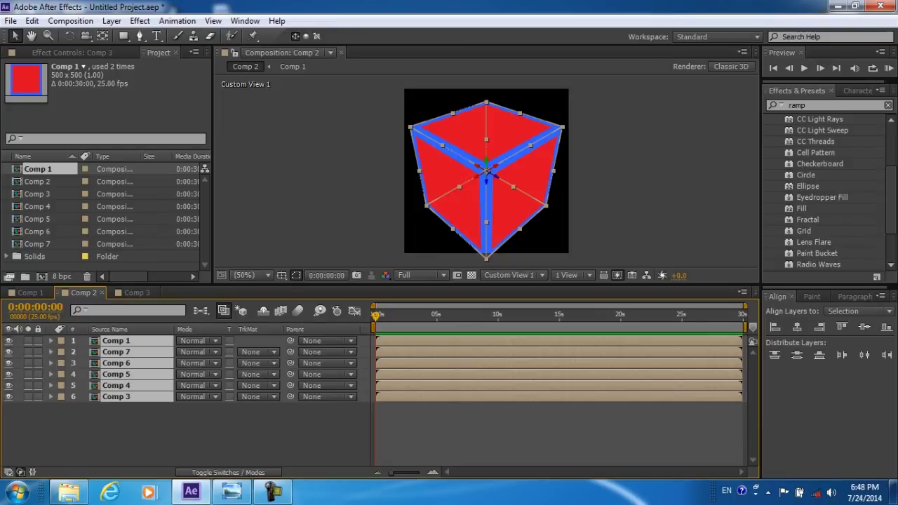
pyautogui.click(198, 340)
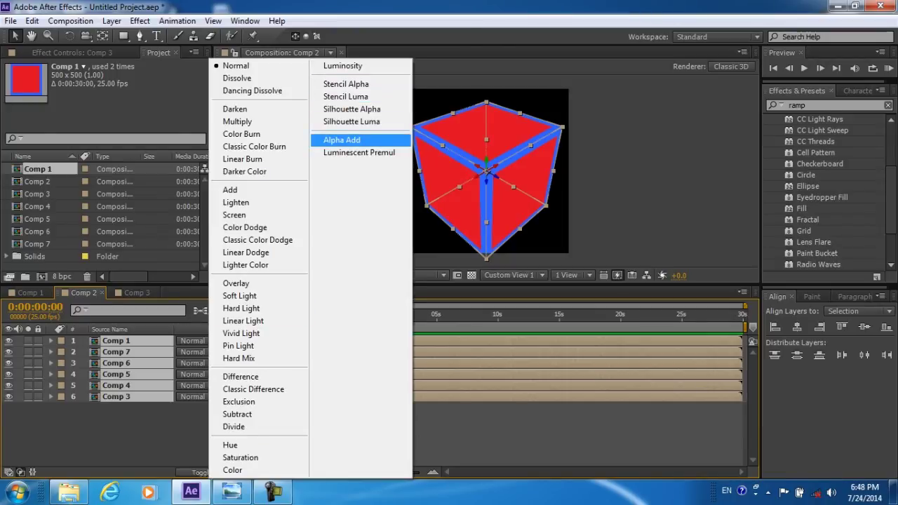
pyautogui.click(342, 139)
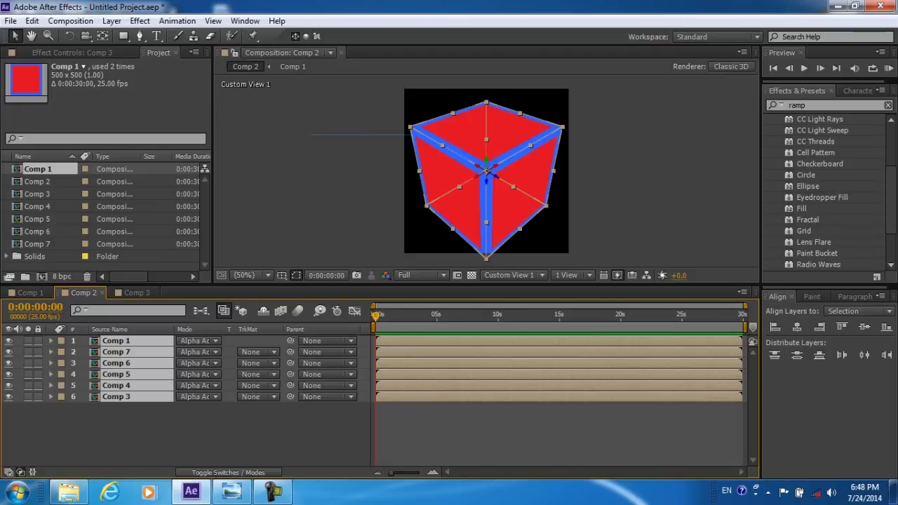
pyautogui.hotkey('ctrl', 'shift', 'a')
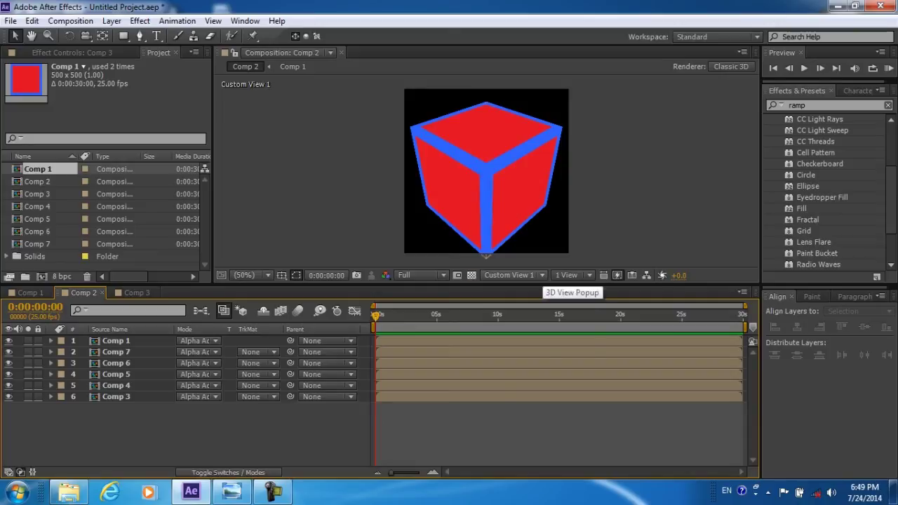
# Switch the viewer to Active Camera and add Camera 1 with the 35mm lens preset
pyautogui.click(536, 275)
pyautogui.click(527, 290)
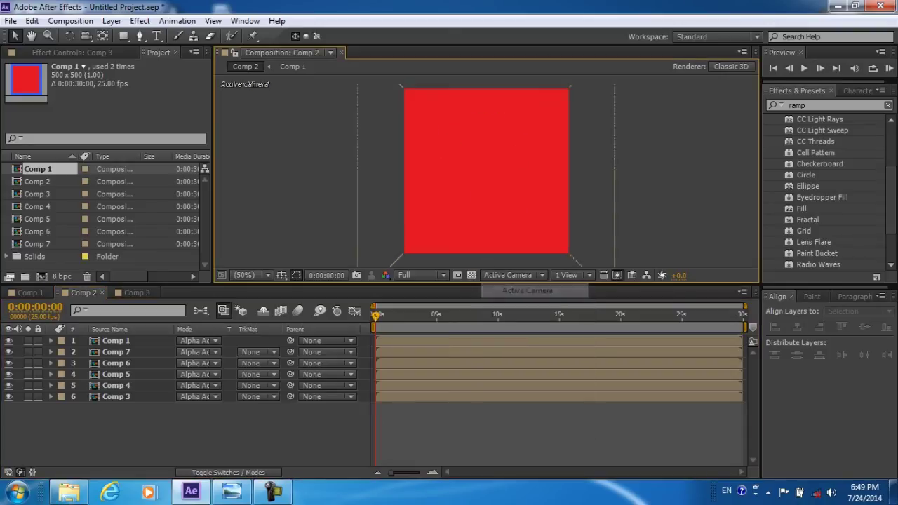
pyautogui.rightClick(222, 276)
pyautogui.moveTo(321, 283)
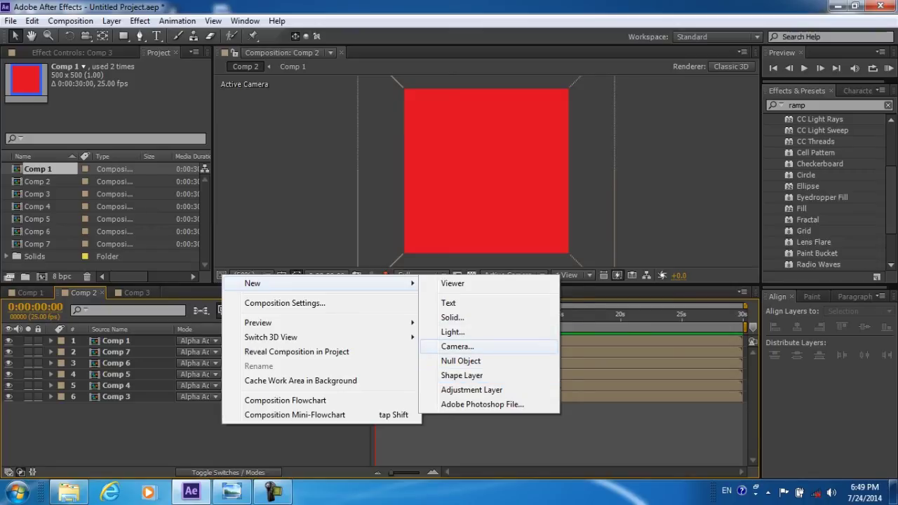
pyautogui.click(457, 346)
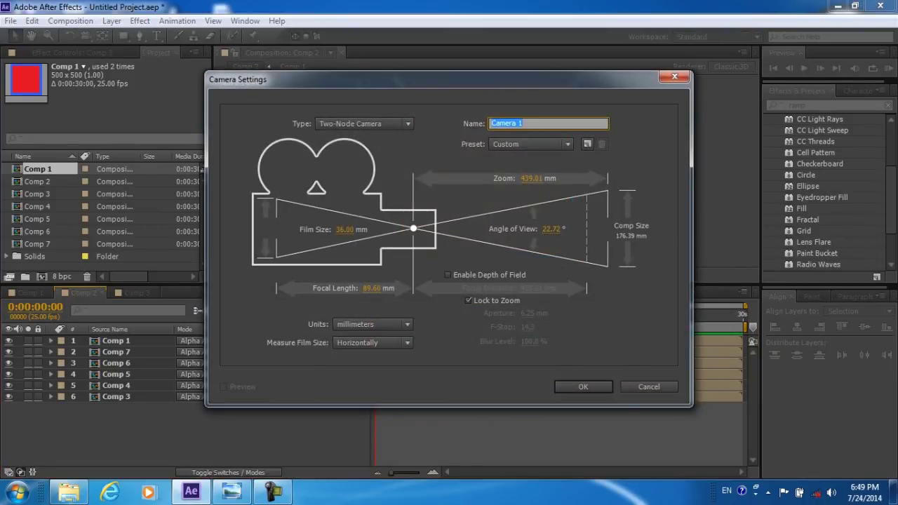
pyautogui.click(531, 144)
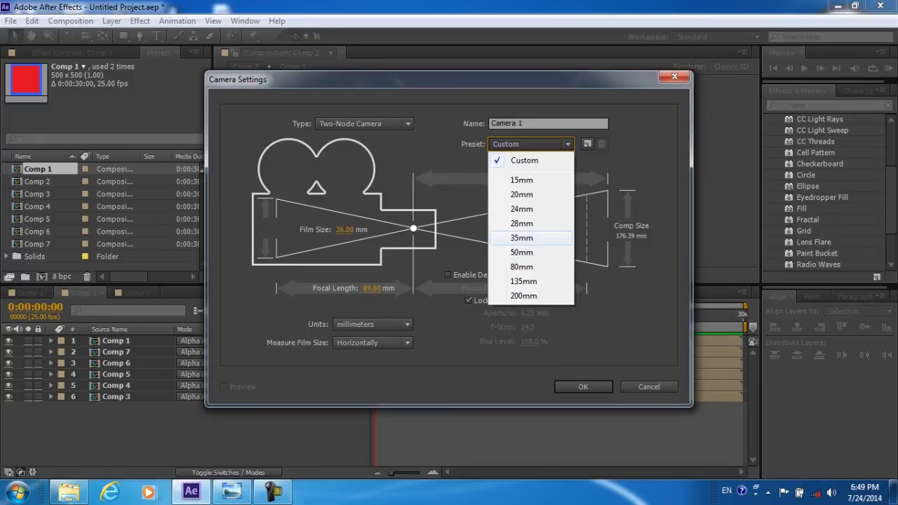
pyautogui.click(521, 238)
pyautogui.click(583, 386)
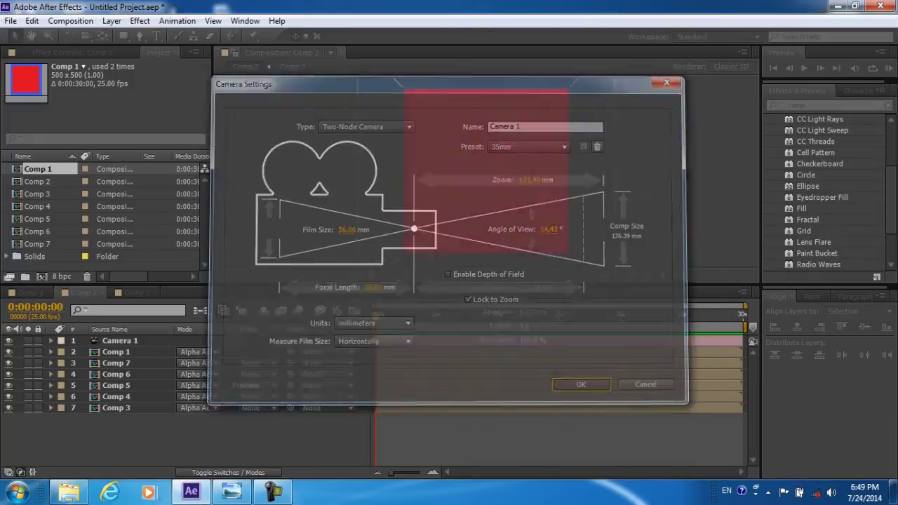
# Add a Null 1 layer and parent Camera 1 to it
pyautogui.rightClick(225, 453)
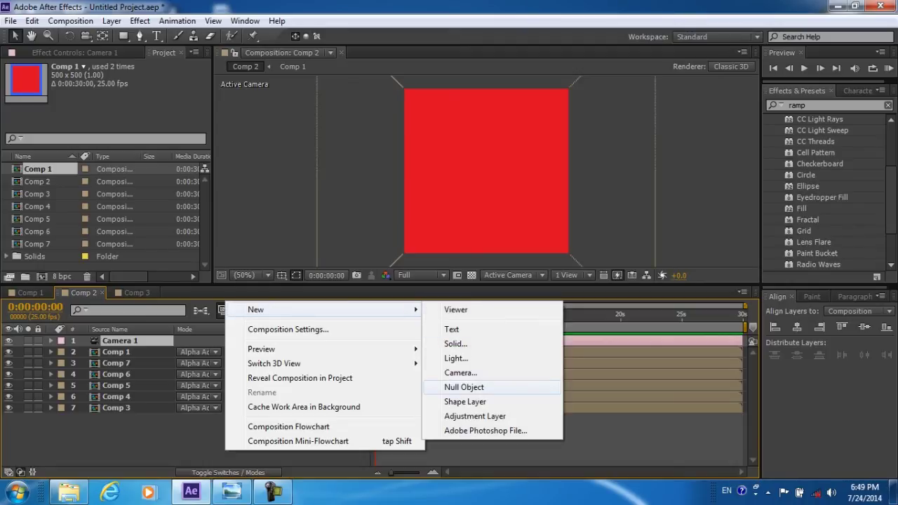
pyautogui.click(464, 387)
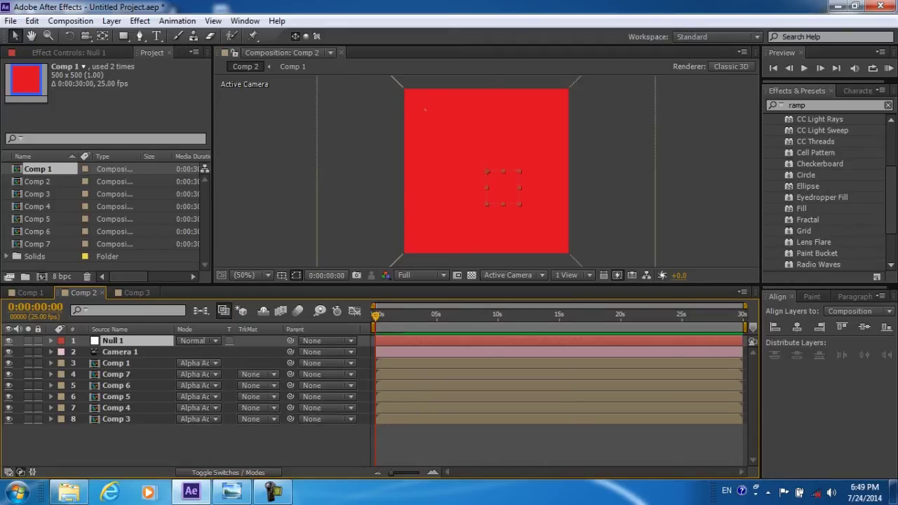
pyautogui.moveTo(290, 352); pyautogui.dragTo(112, 340)
# Make Null 1 a 3D layer and pull its Z position back to −294
pyautogui.press('F4')
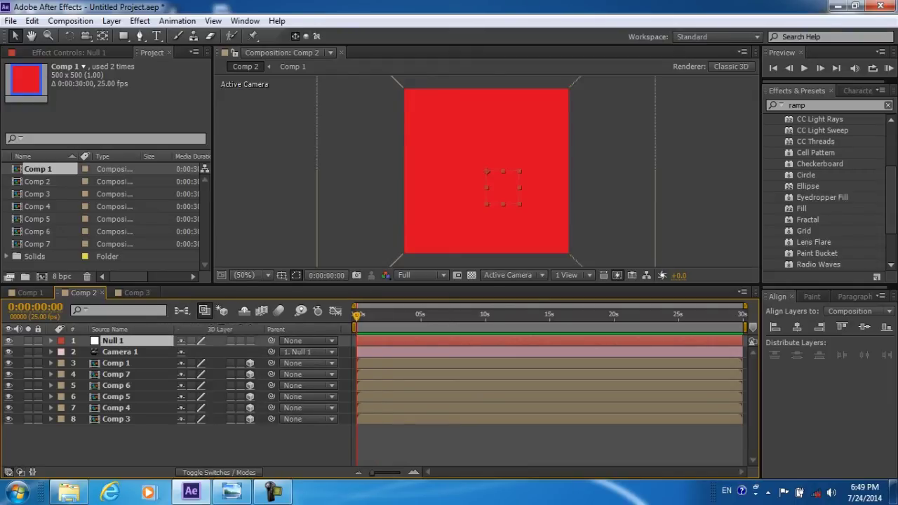
pyautogui.click(250, 340)
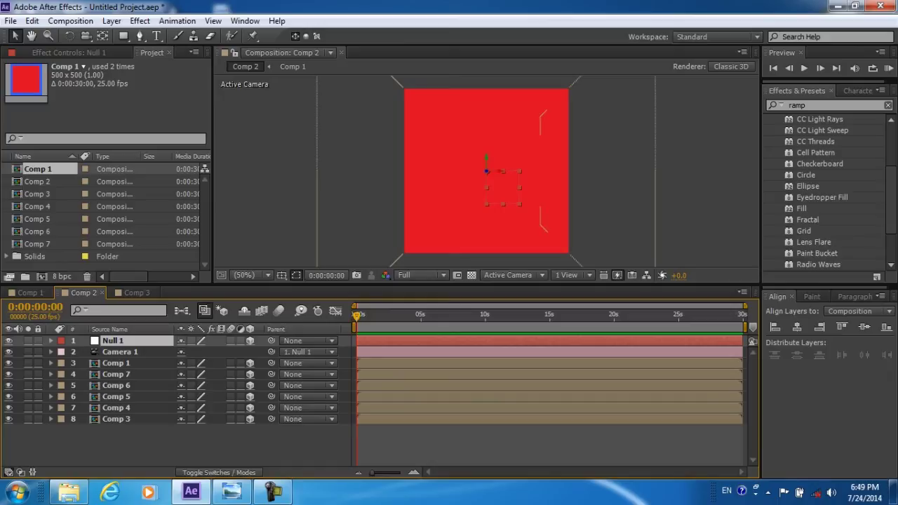
pyautogui.press('p')
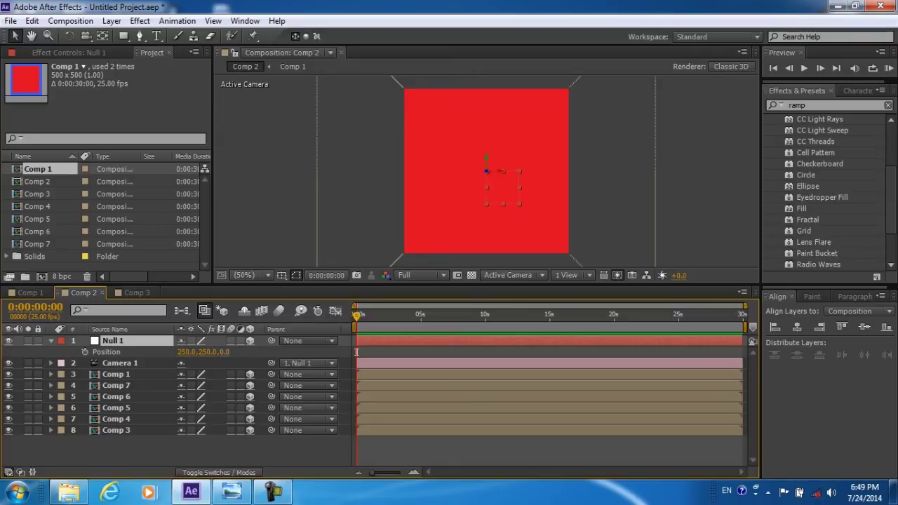
pyautogui.moveTo(223, 352); pyautogui.dragTo(120, 352)
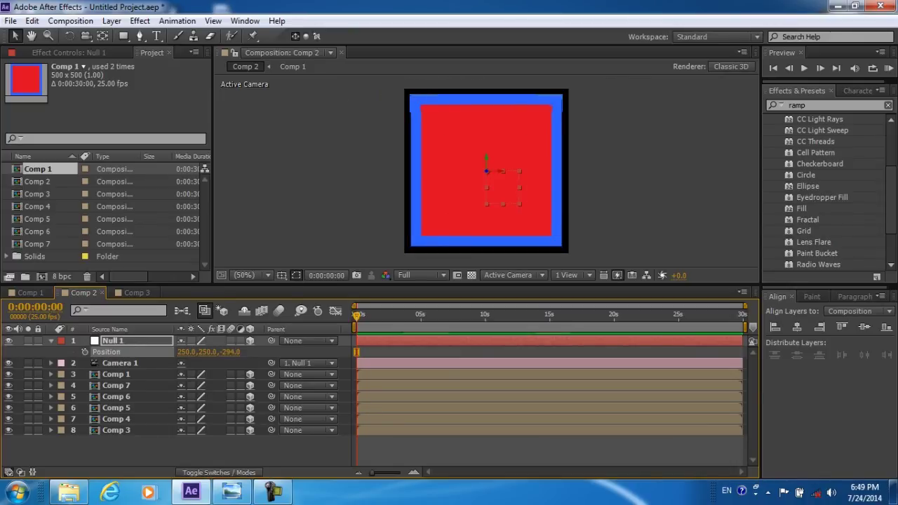
pyautogui.click(356, 352)
# Add Null 2, parent all six face comps to it, and move it below Camera 1
pyautogui.rightClick(136, 446)
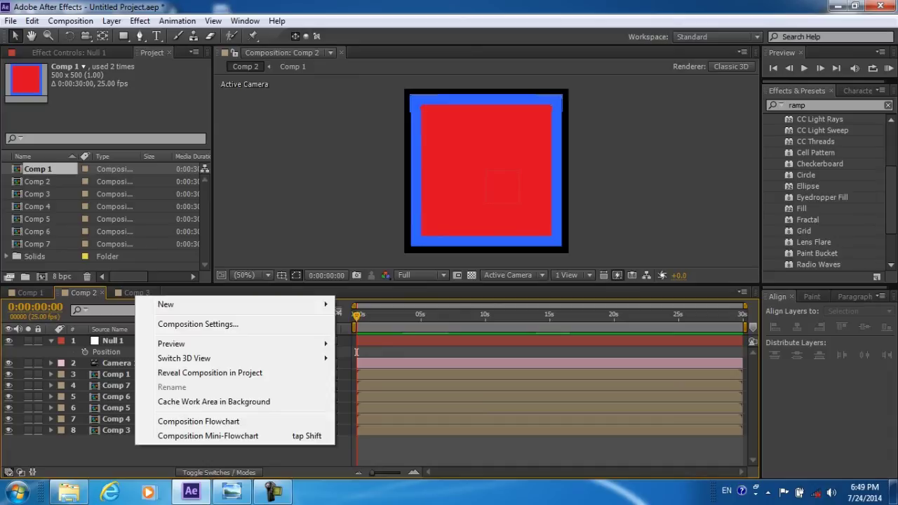
pyautogui.moveTo(166, 305)
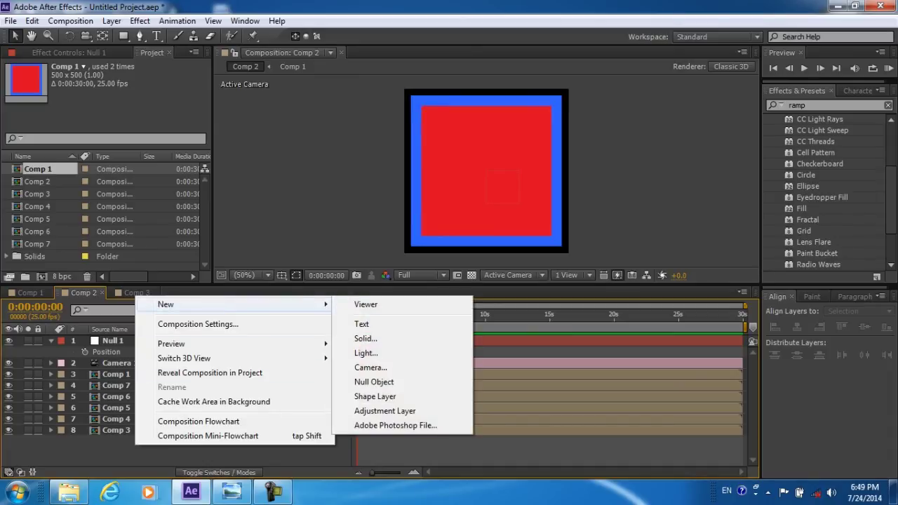
pyautogui.click(374, 382)
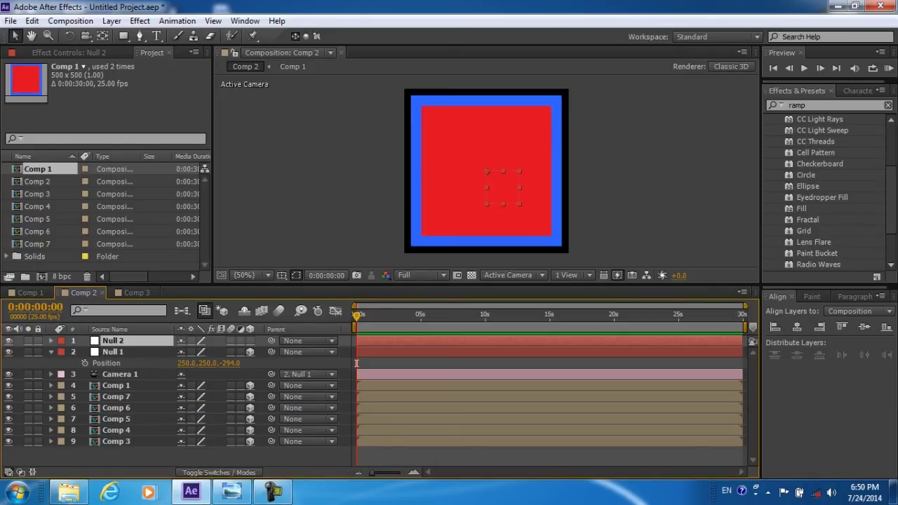
pyautogui.hotkey('ctrl', 'End')
pyautogui.hotkey('ctrl', 'shift', 'Up')
pyautogui.hotkey('ctrl', 'shift', 'Up')
pyautogui.hotkey('ctrl', 'shift', 'Up')
pyautogui.hotkey('ctrl', 'shift', 'Up')
pyautogui.hotkey('ctrl', 'shift', 'Up')
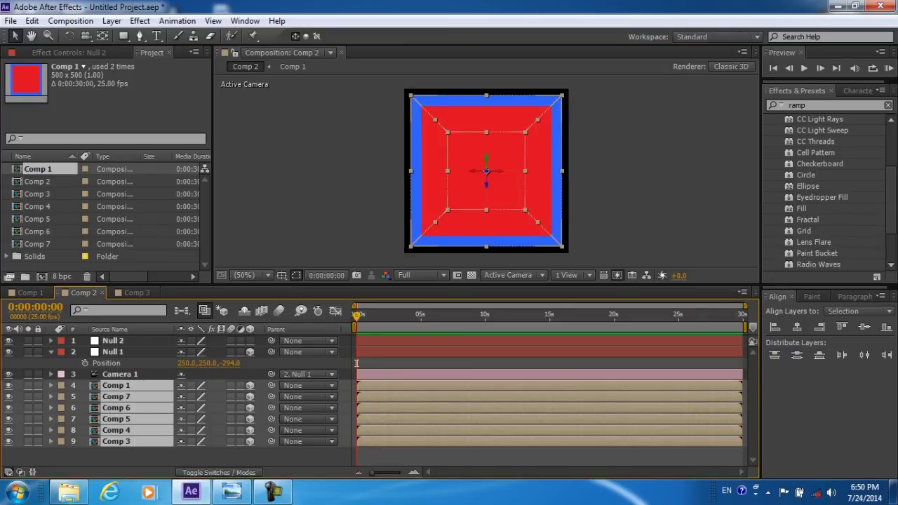
pyautogui.moveTo(270, 385); pyautogui.dragTo(112, 341)
pyautogui.click(356, 363)
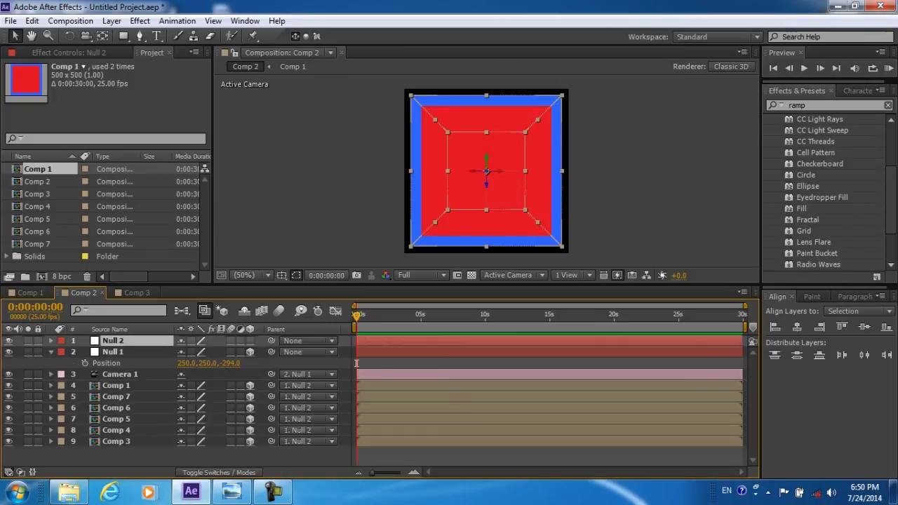
pyautogui.hotkey('ctrl', '[')
pyautogui.hotkey('ctrl', '[')
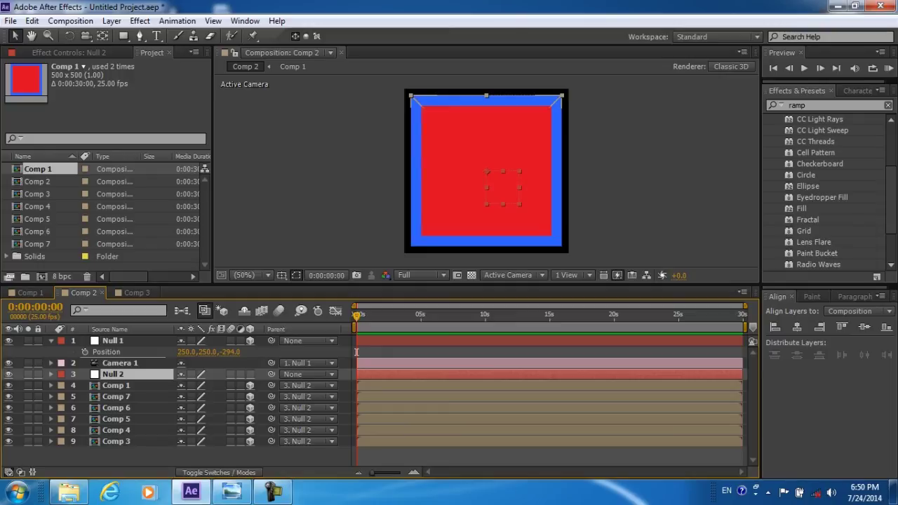
pyautogui.press('r')
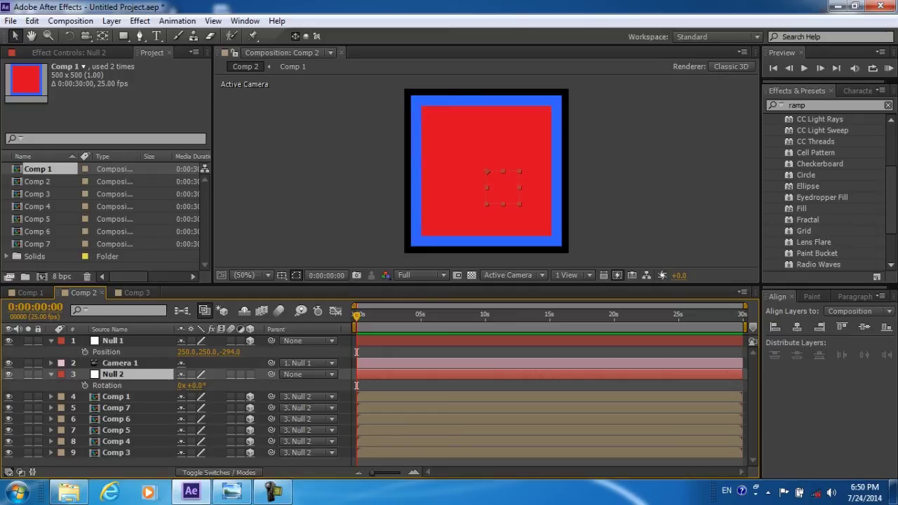
# Make Null 2 a 3D layer and turn the cube 133° on Y
pyautogui.click(250, 374)
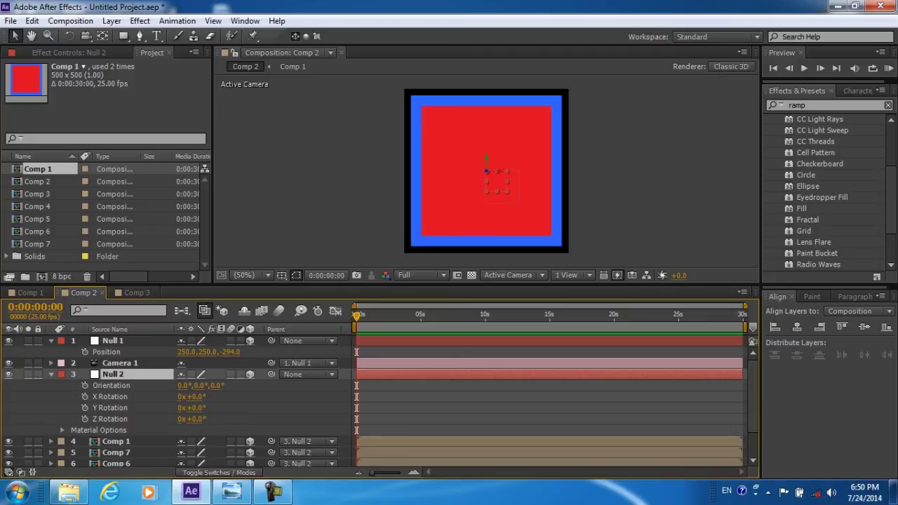
pyautogui.moveTo(193, 408)
pyautogui.mouseDown()
pyautogui.moveTo(250, 408)
pyautogui.moveTo(240, 408)
pyautogui.mouseUp()
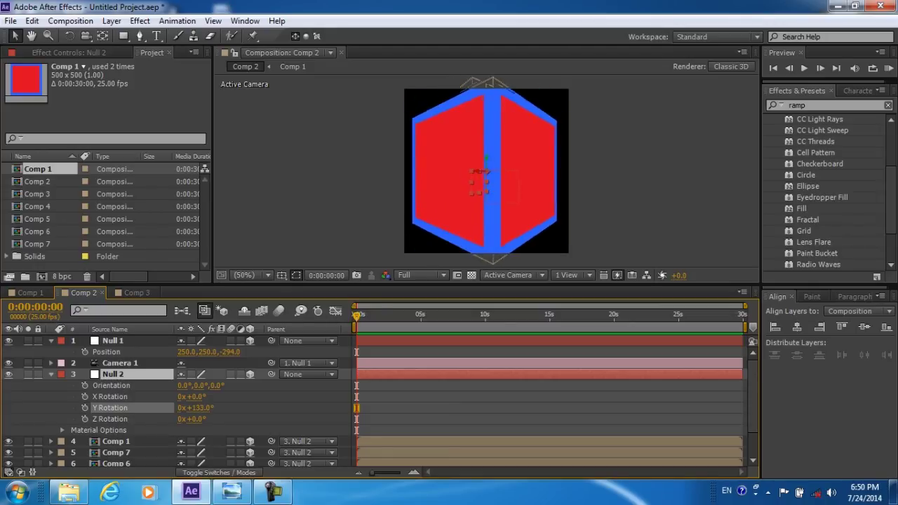
pyautogui.press('Return')
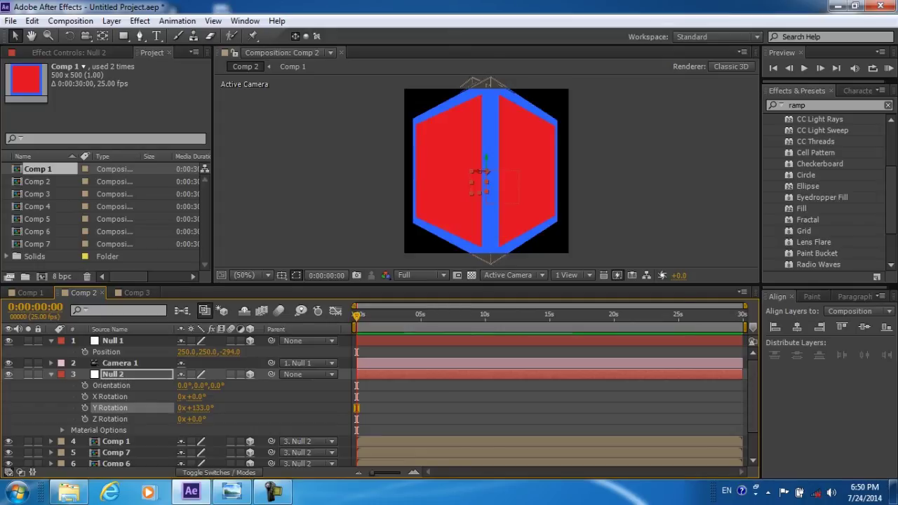
# Keyframe Null 1's Z position at −370, then try and undo an X Rotation tilt
pyautogui.click(85, 351)
pyautogui.moveTo(229, 351); pyautogui.dragTo(199, 351)
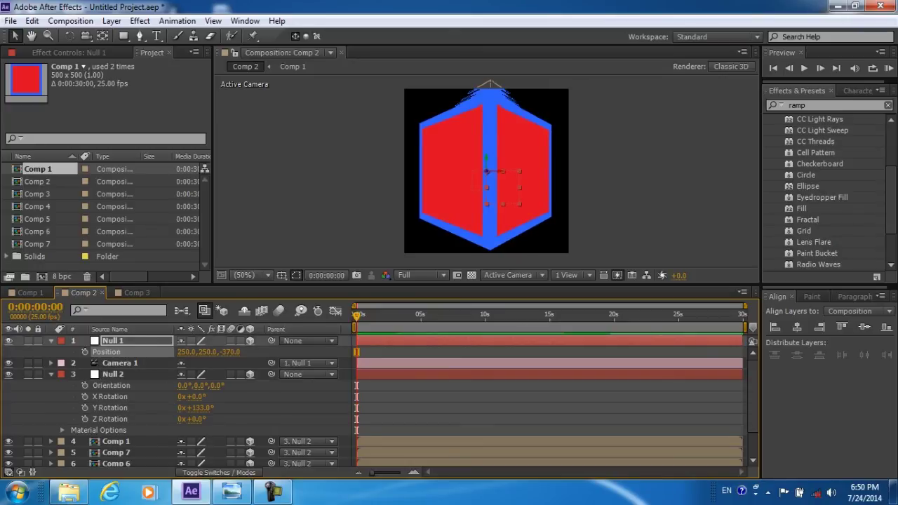
pyautogui.click(112, 340)
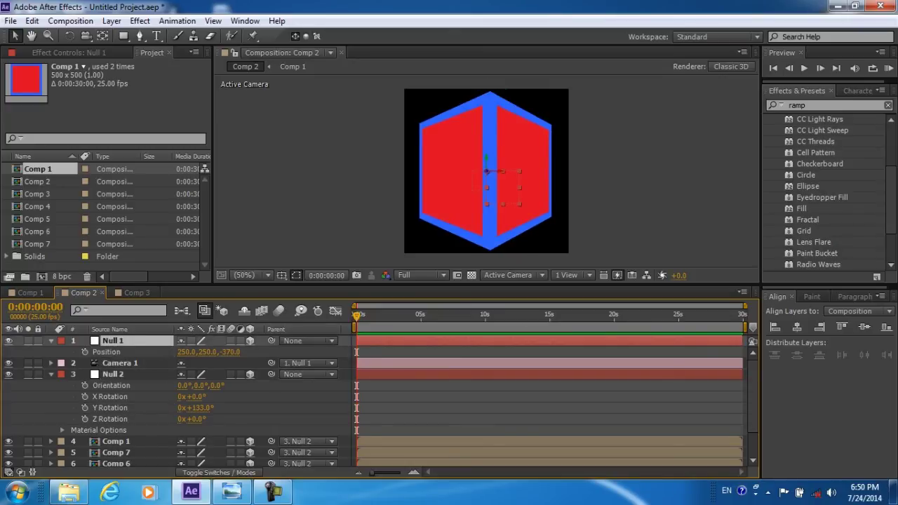
pyautogui.press('r')
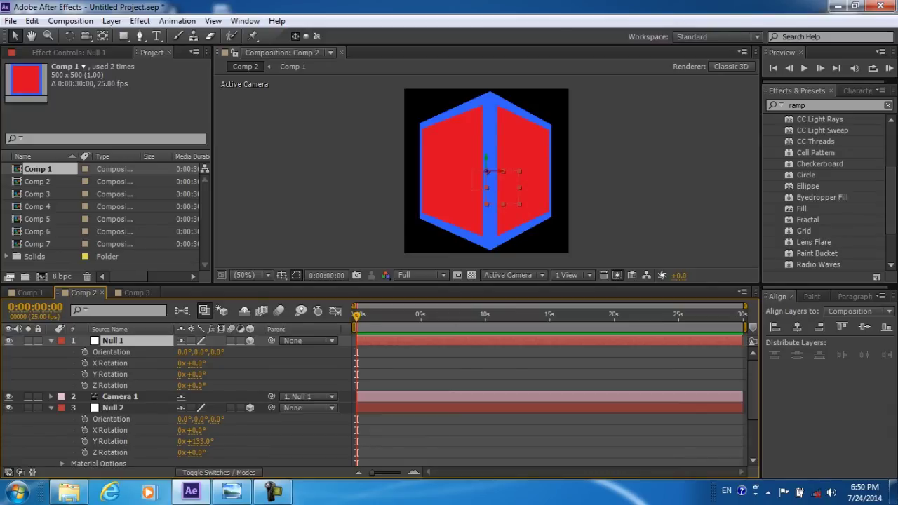
pyautogui.click(85, 363)
pyautogui.moveTo(191, 363)
pyautogui.mouseDown()
pyautogui.moveTo(169, 363)
pyautogui.moveTo(189, 362)
pyautogui.mouseUp()
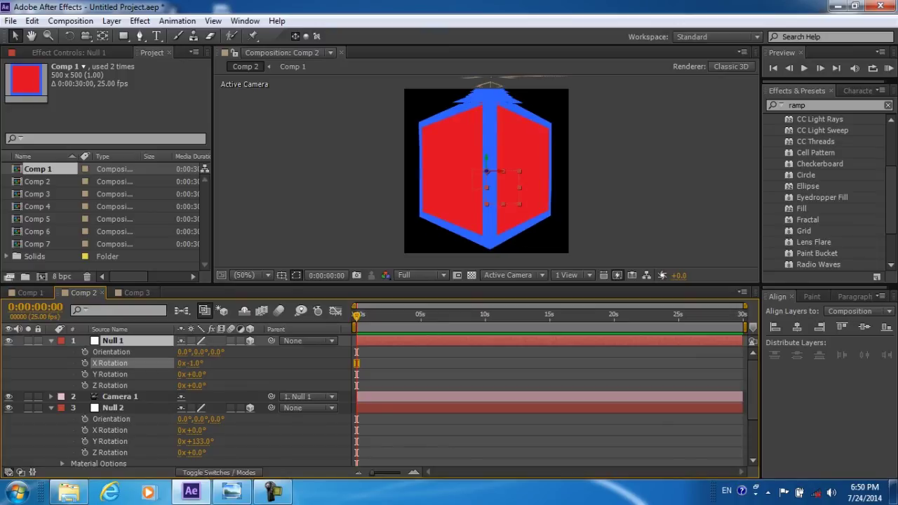
pyautogui.hotkey('ctrl', 'z')
pyautogui.hotkey('ctrl', 'z')
pyautogui.hotkey('ctrl', 'z')
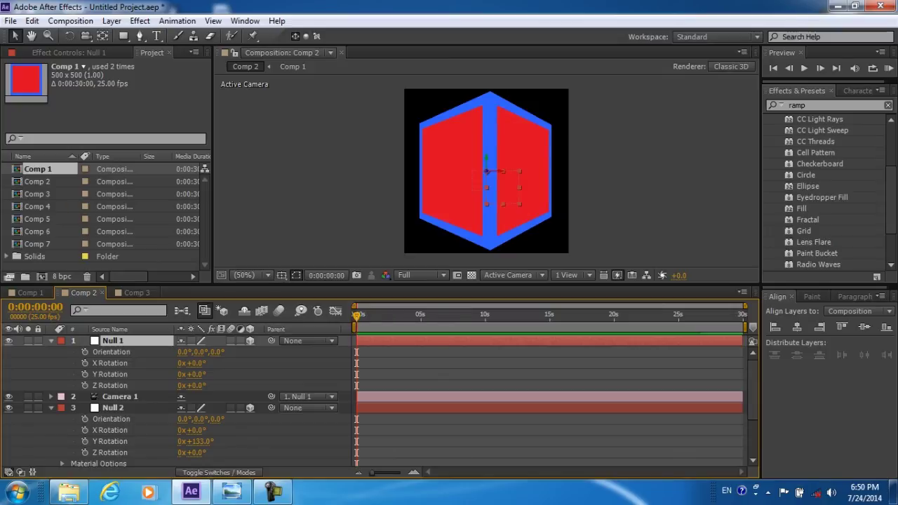
pyautogui.press('r')
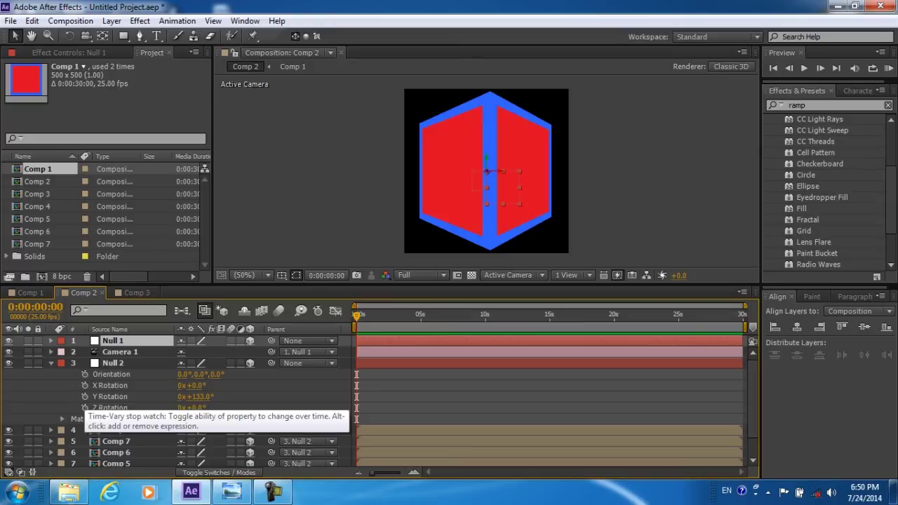
# Keyframe Null 2's Y Rotation from 133° at 0s to 2x+133° at the comp's end
pyautogui.click(85, 396)
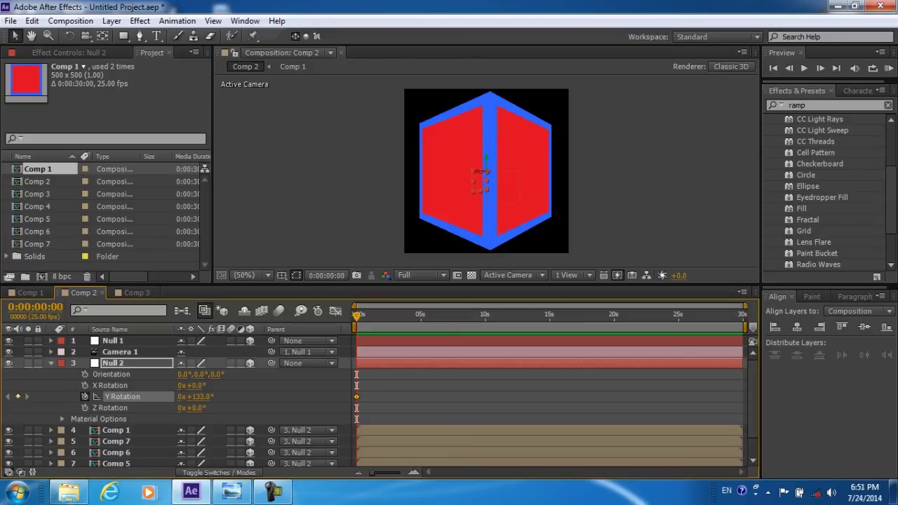
pyautogui.moveTo(356, 315); pyautogui.dragTo(742, 315)
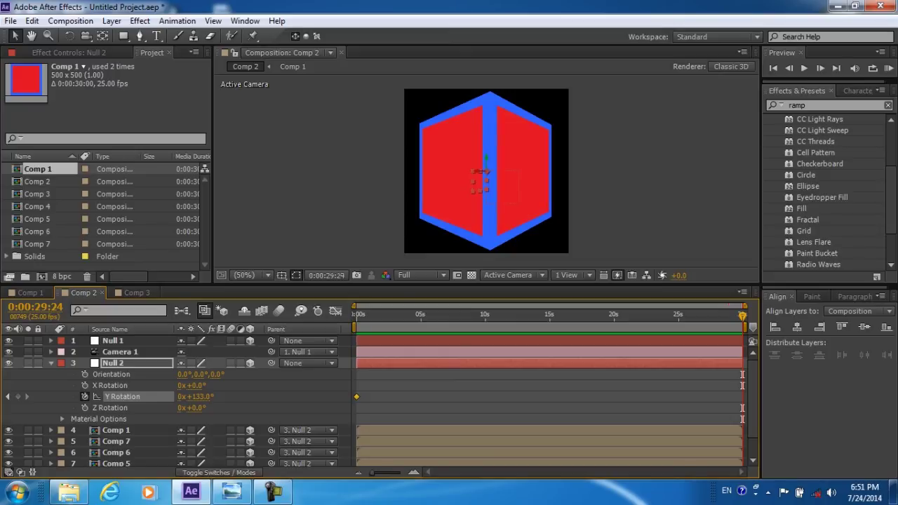
pyautogui.click(181, 397)
pyautogui.write('2')
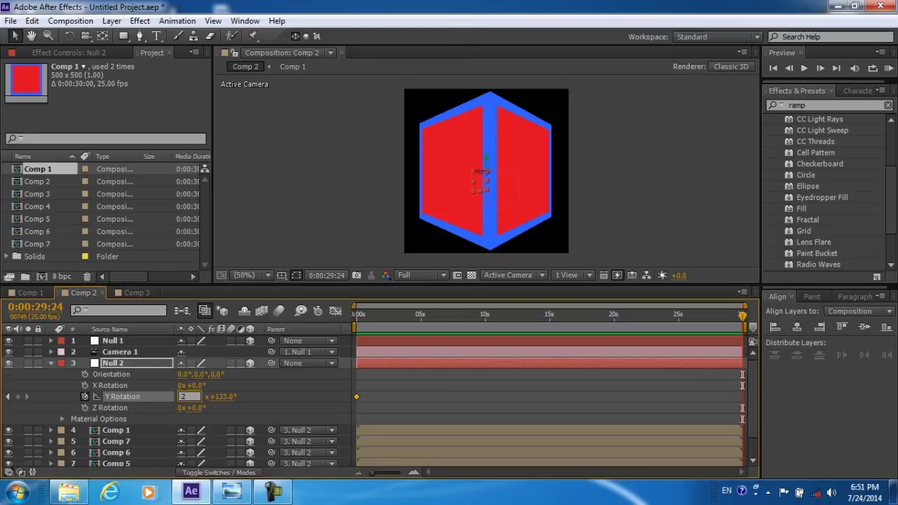
pyautogui.press('Return')
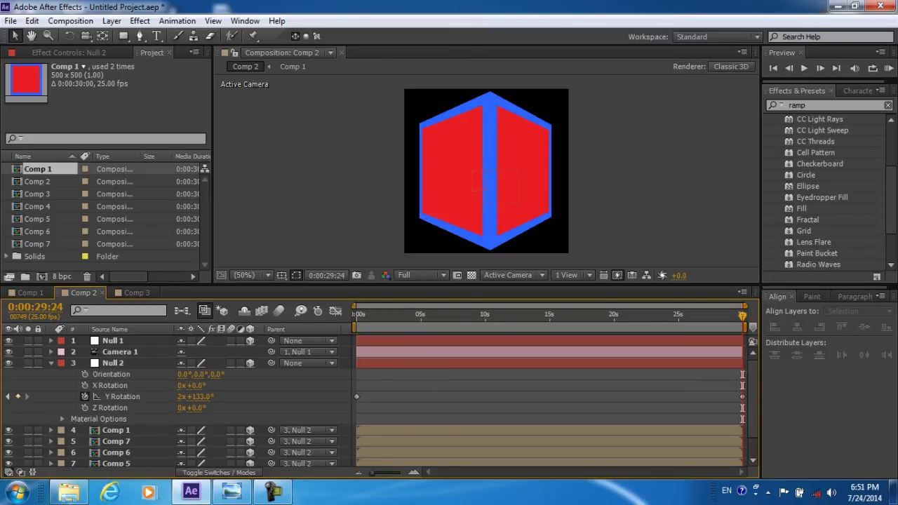
pyautogui.click(742, 396)
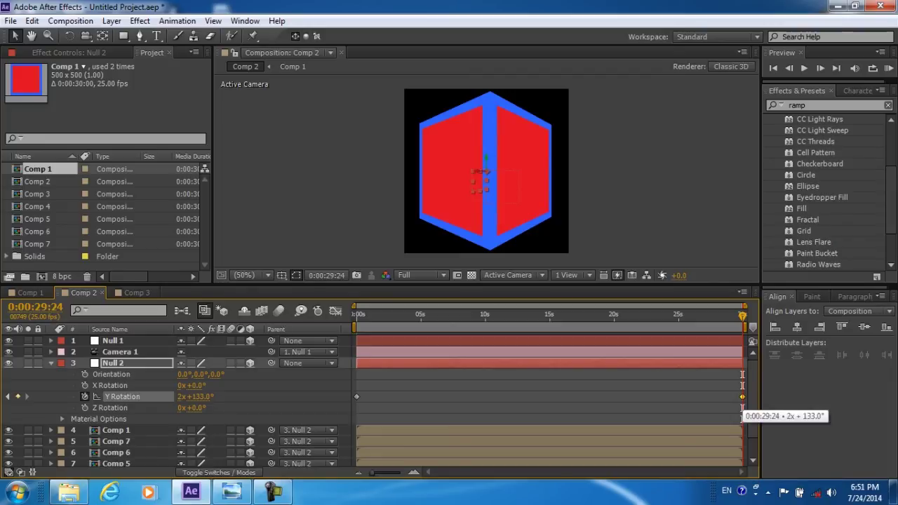